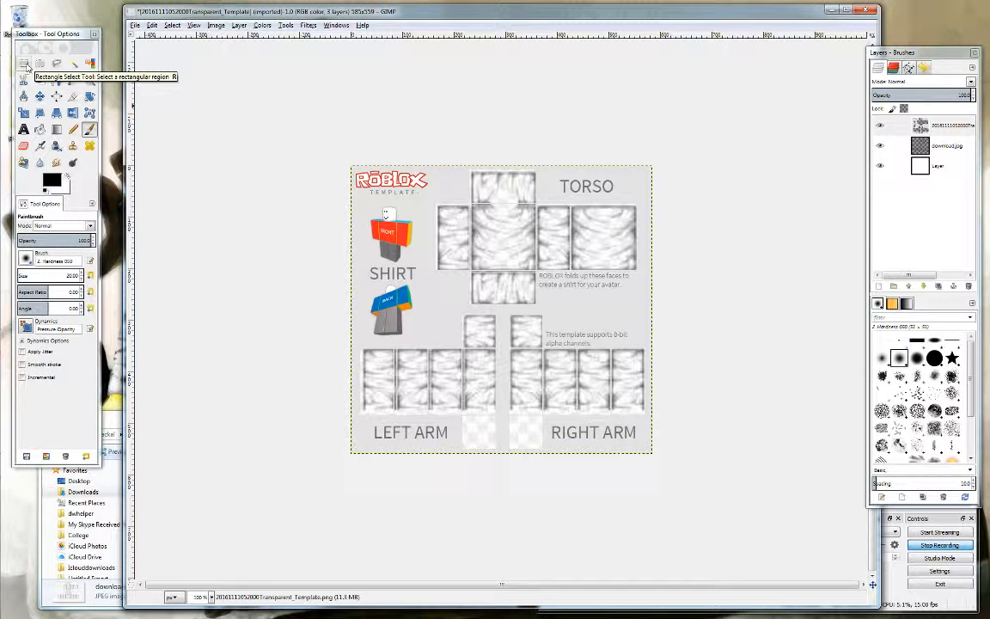
- Select the front-view figure with a rectangle, and replace it with an elliptical selection about 110 x 127 px around the back-view figure
{"action": "left_click", "coordinate": [26, 65]}
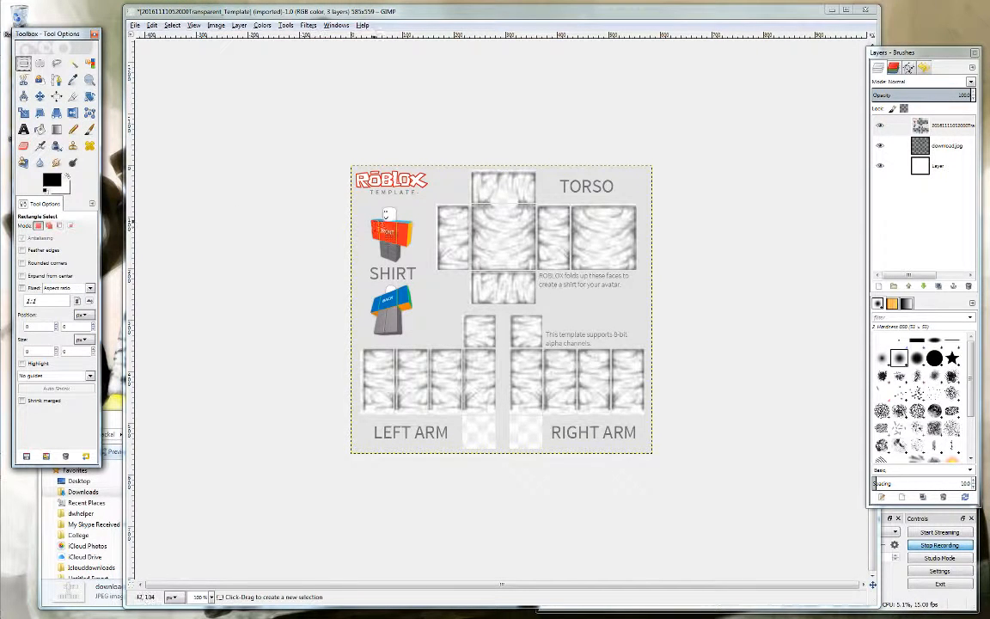
{"action": "left_click_drag", "start_coordinate": [366, 204], "coordinate": [421, 266]}
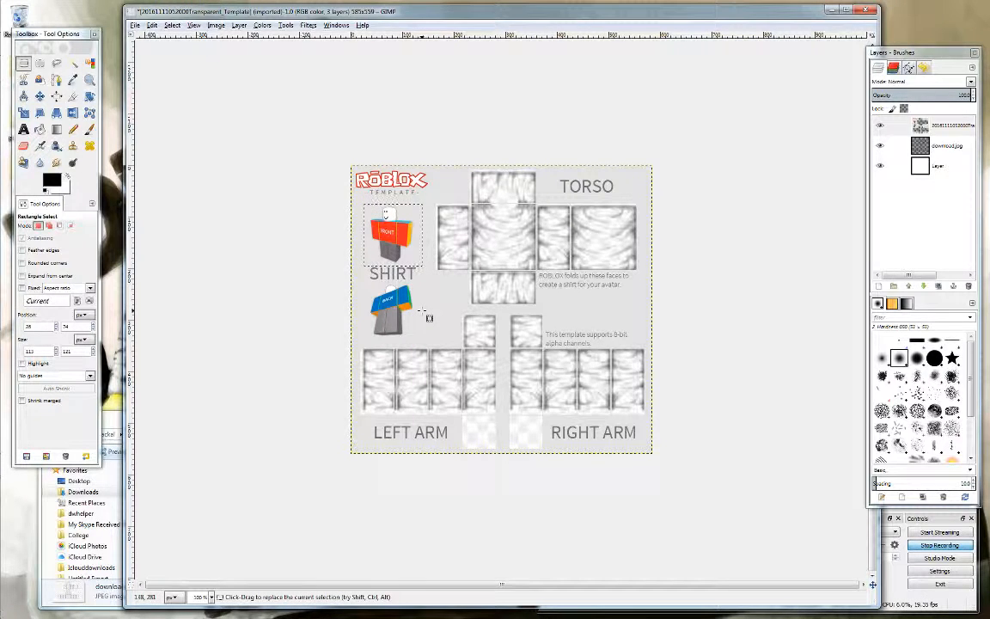
{"action": "left_click", "coordinate": [40, 63]}
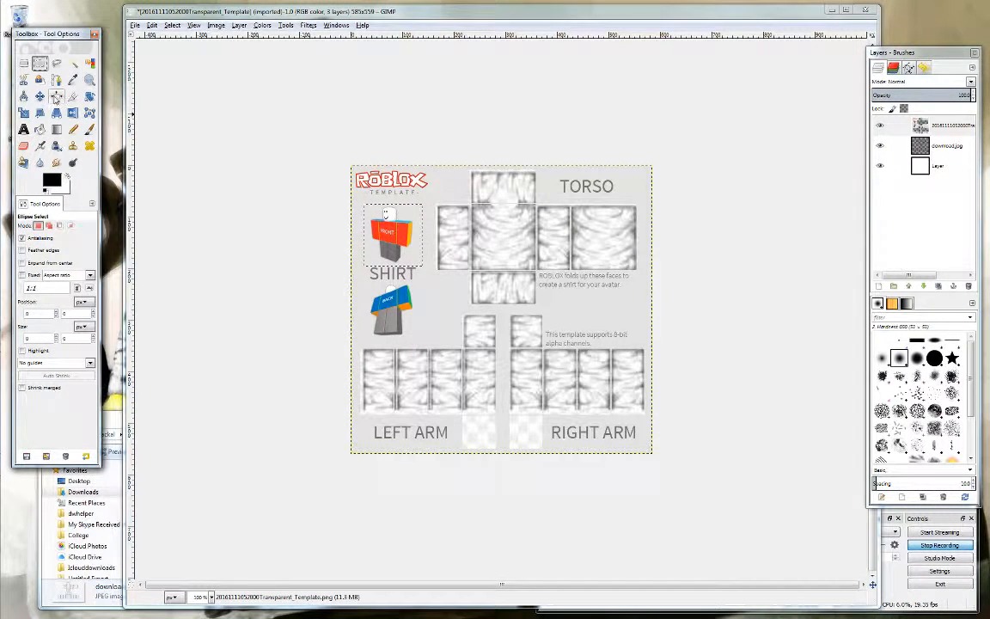
{"action": "left_click_drag", "start_coordinate": [365, 284], "coordinate": [422, 347]}
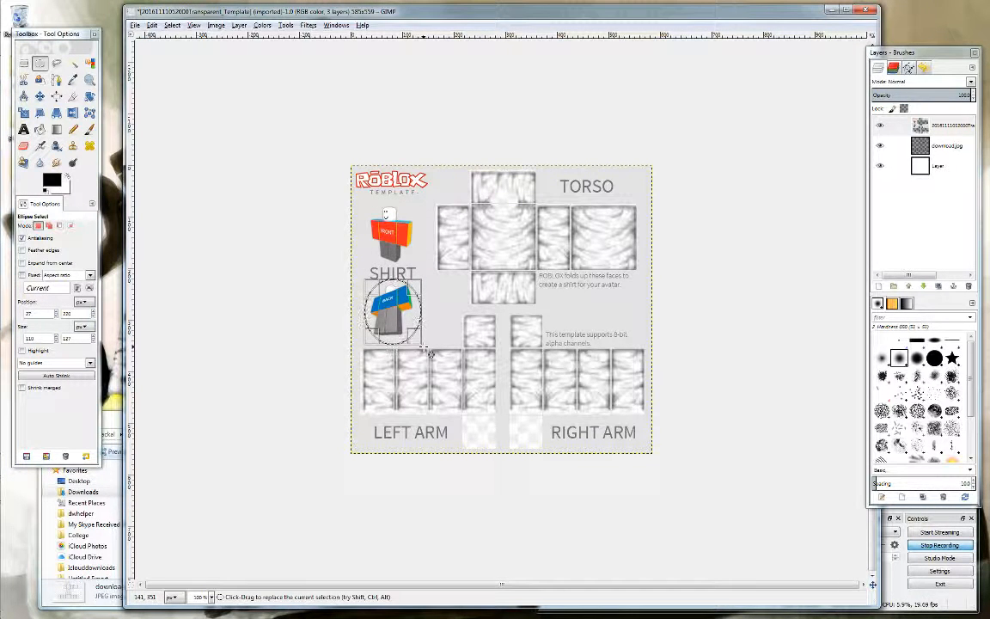
{"action": "key", "text": "Return"}
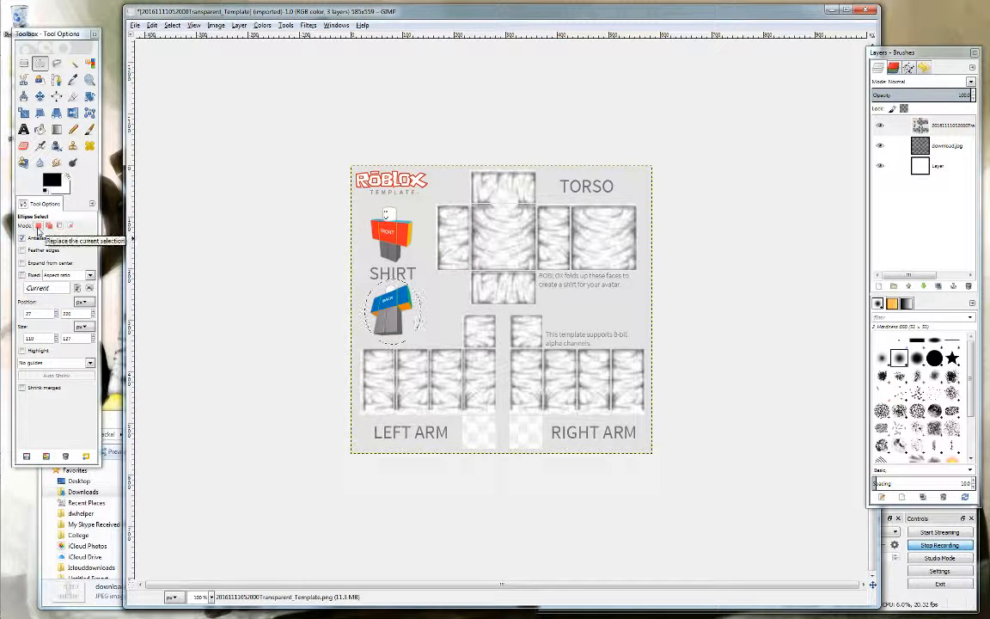
- Add elliptical areas around the front-view figure and the SHIRT label to the current selection
{"action": "left_click", "coordinate": [49, 225]}
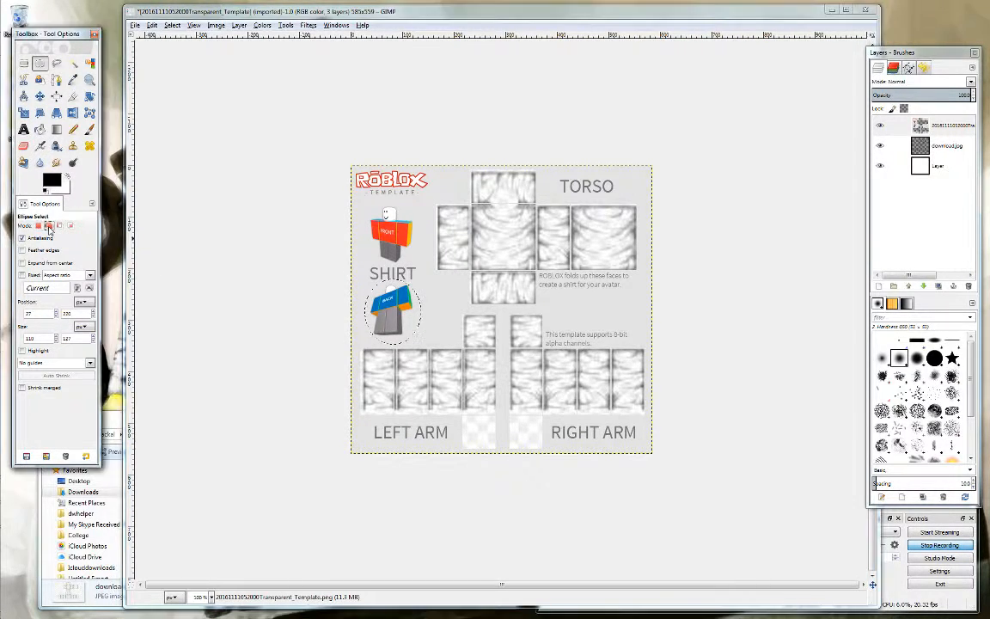
{"action": "left_click_drag", "start_coordinate": [368, 205], "coordinate": [419, 306]}
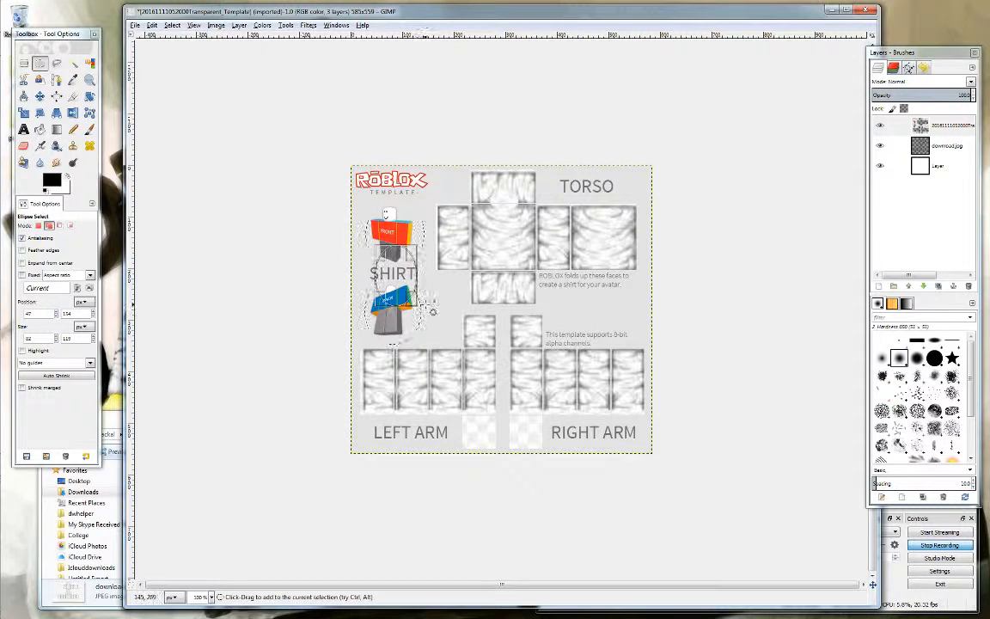
{"action": "left_click", "coordinate": [432, 311]}
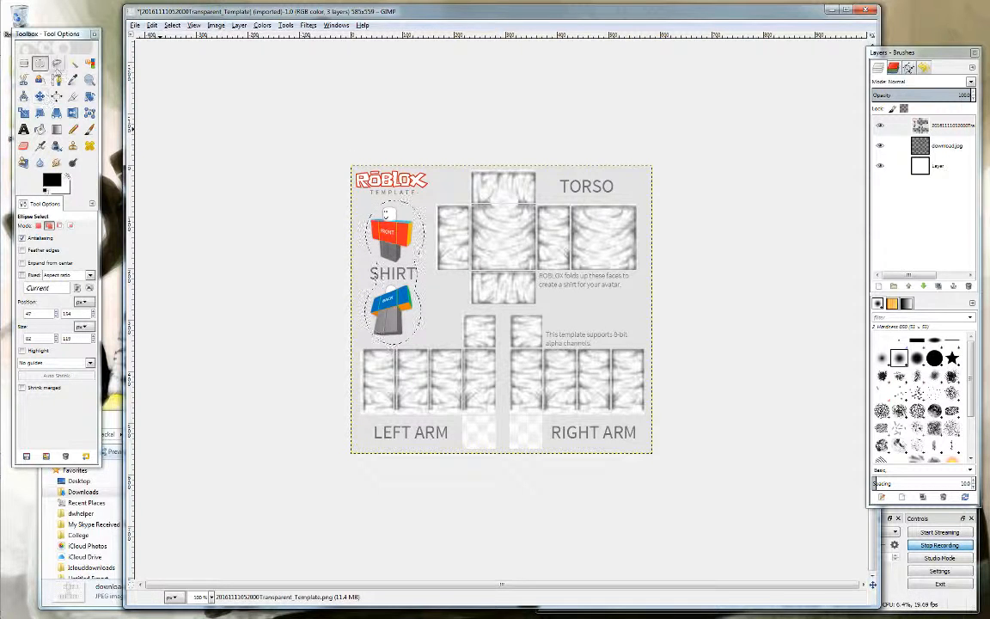
- Add a polygonal Free Select area covering the upper torso panel and part of the front and side torso panels to the selection
{"action": "left_click", "coordinate": [57, 64]}
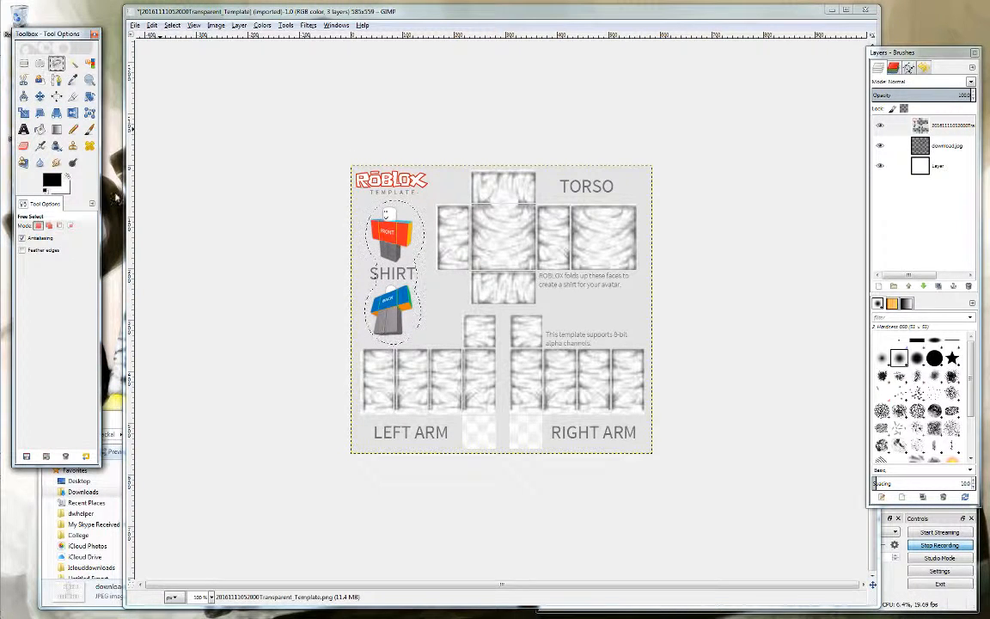
{"action": "left_click", "coordinate": [49, 225]}
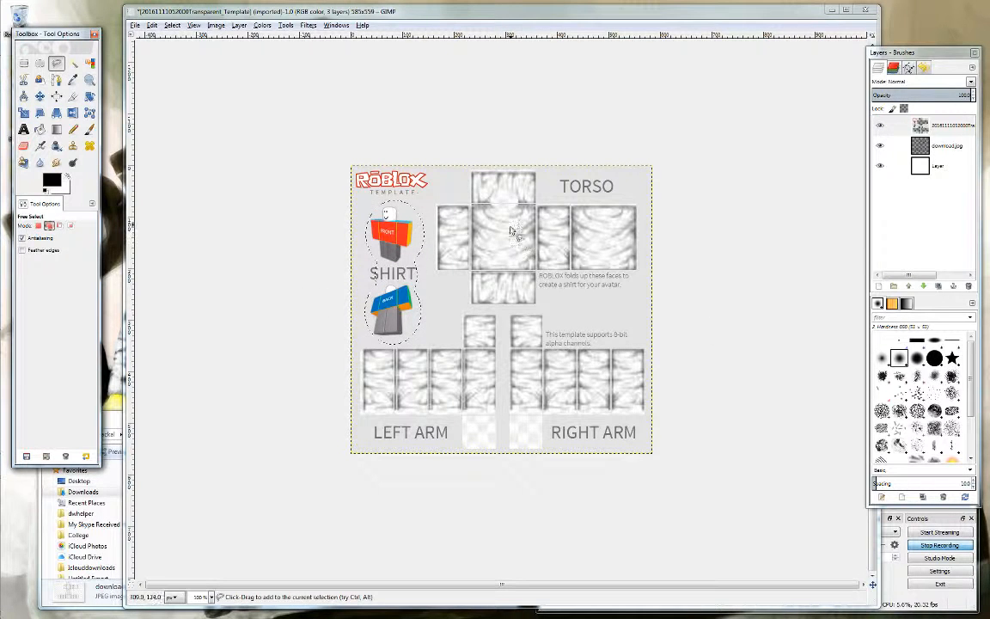
{"action": "left_click", "coordinate": [538, 204]}
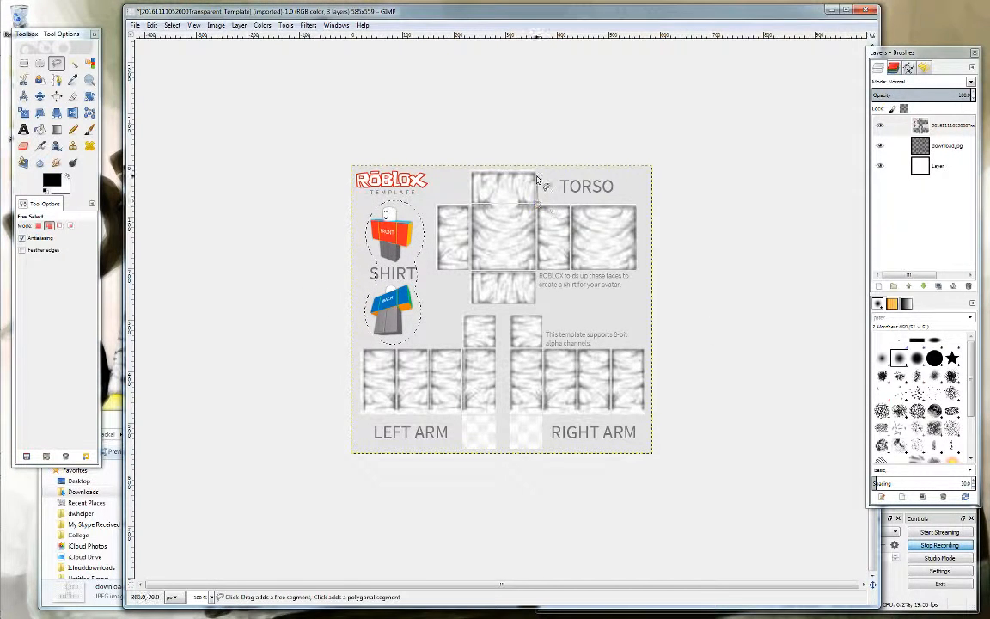
{"action": "left_click", "coordinate": [536, 171]}
{"action": "left_click", "coordinate": [471, 171]}
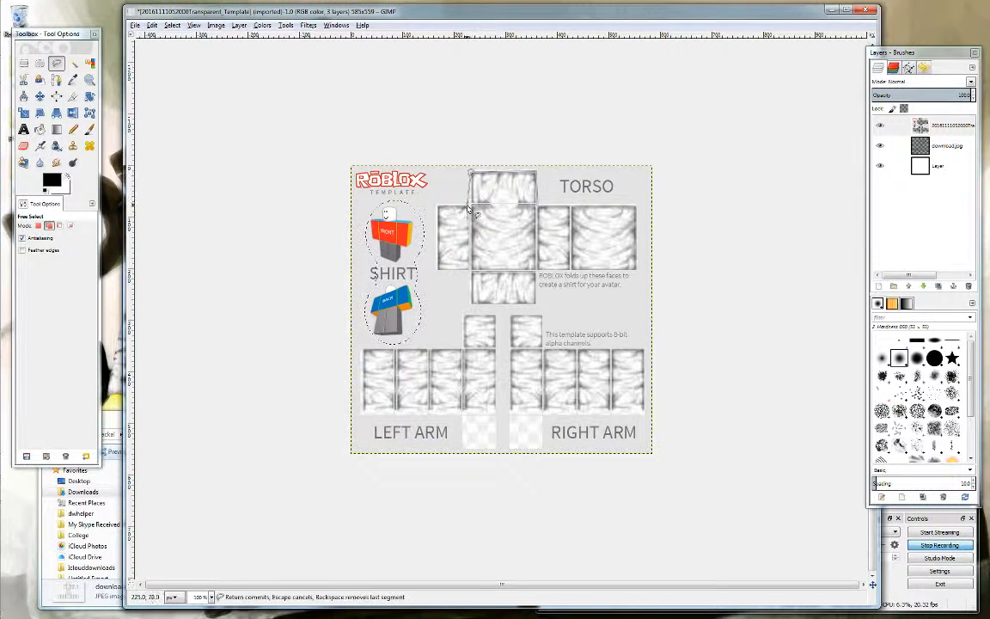
{"action": "left_click", "coordinate": [438, 270]}
{"action": "left_click", "coordinate": [537, 205]}
{"action": "key", "text": "Return"}
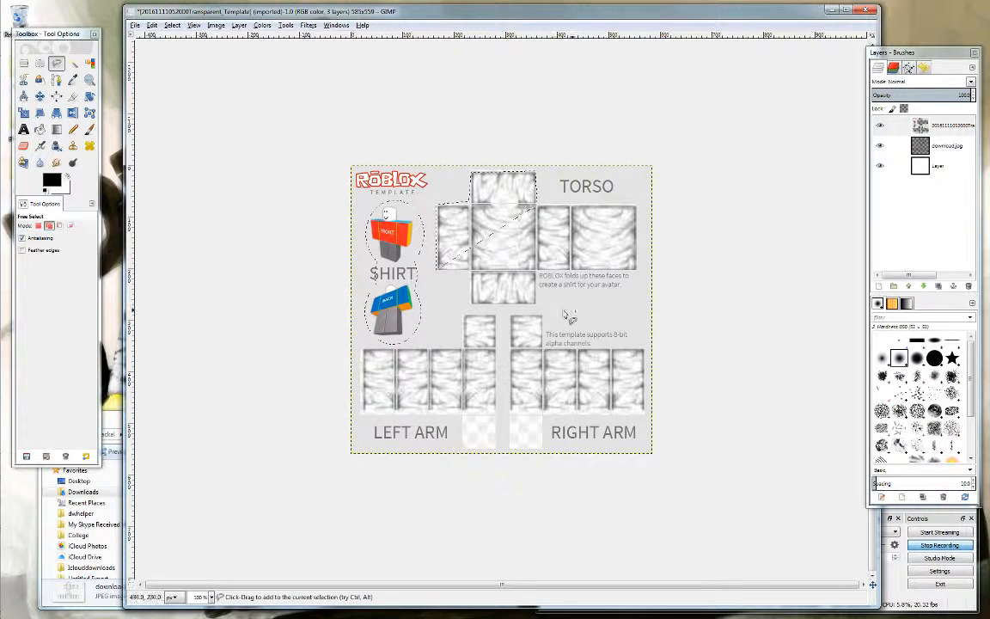
- Add a freehand area around the notes below the torso to the selection, and subtract that area again
{"action": "mouse_move", "coordinate": [555, 284]}
{"action": "left_mouse_down"}
{"action": "mouse_move", "coordinate": [619, 348]}
{"action": "mouse_move", "coordinate": [596, 292]}
{"action": "left_mouse_up"}
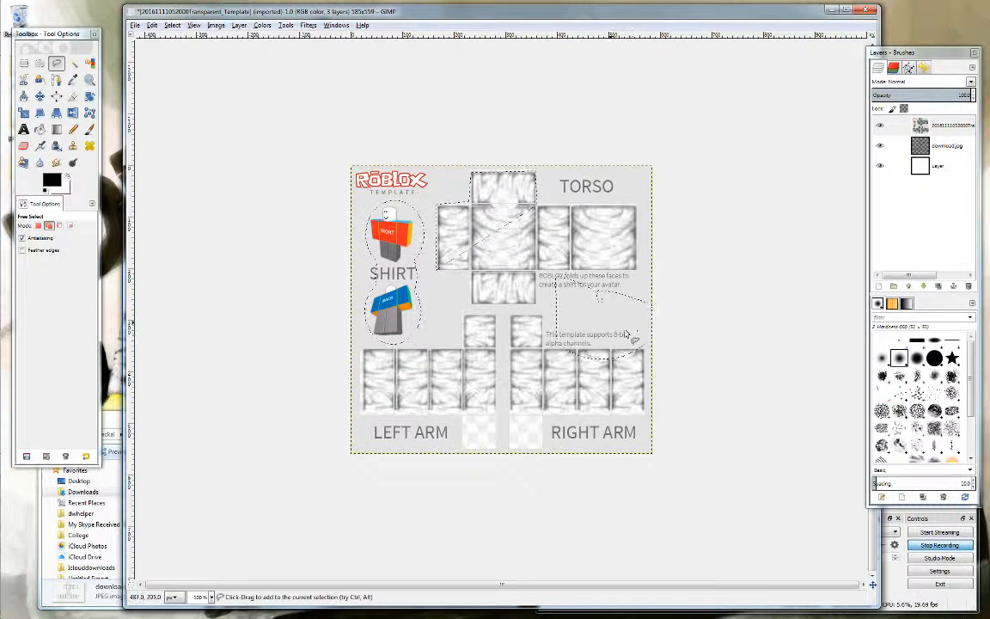
{"action": "left_click", "coordinate": [60, 226]}
{"action": "mouse_move", "coordinate": [564, 253]}
{"action": "left_mouse_down"}
{"action": "mouse_move", "coordinate": [546, 276]}
{"action": "mouse_move", "coordinate": [538, 331]}
{"action": "mouse_move", "coordinate": [590, 398]}
{"action": "mouse_move", "coordinate": [751, 371]}
{"action": "mouse_move", "coordinate": [732, 288]}
{"action": "mouse_move", "coordinate": [630, 256]}
{"action": "mouse_move", "coordinate": [564, 254]}
{"action": "left_mouse_up"}
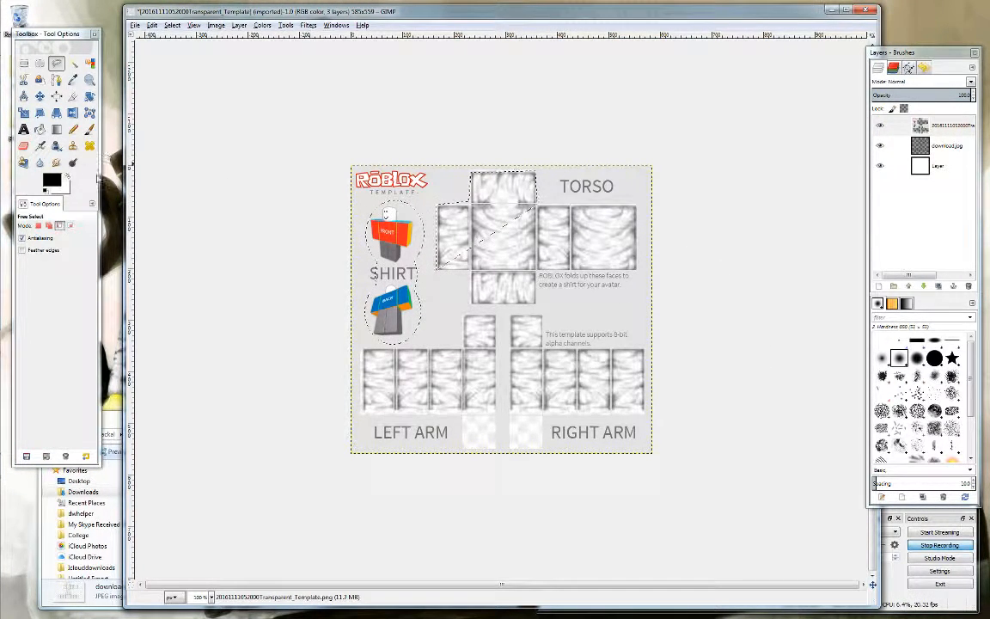
- Make the shirt template layer active and replace the selection with a Fuzzy Select of part of the ROBLOX logo
{"action": "left_click", "coordinate": [74, 65]}
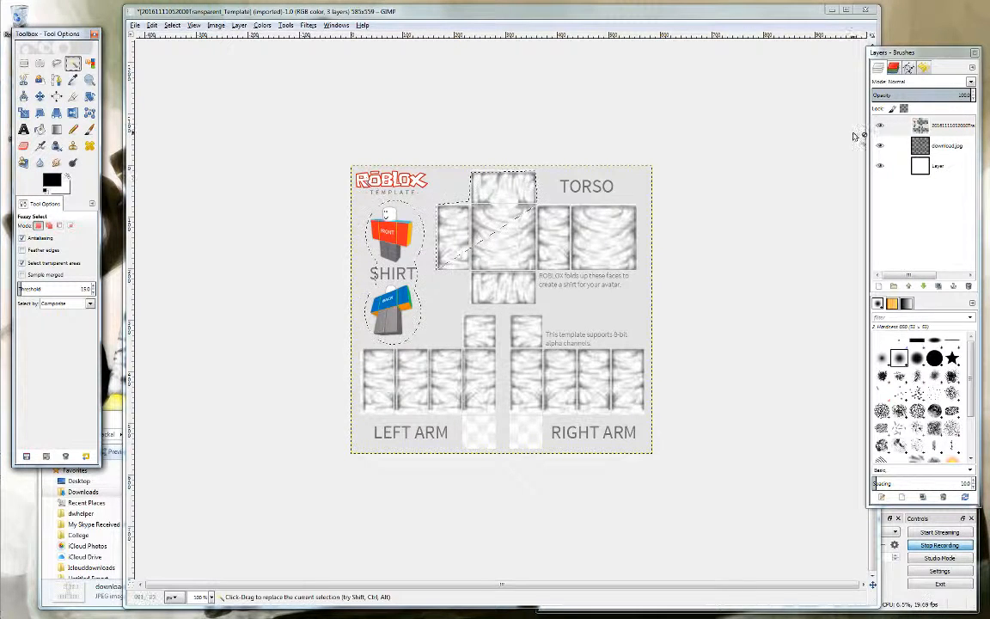
{"action": "left_click", "coordinate": [924, 165]}
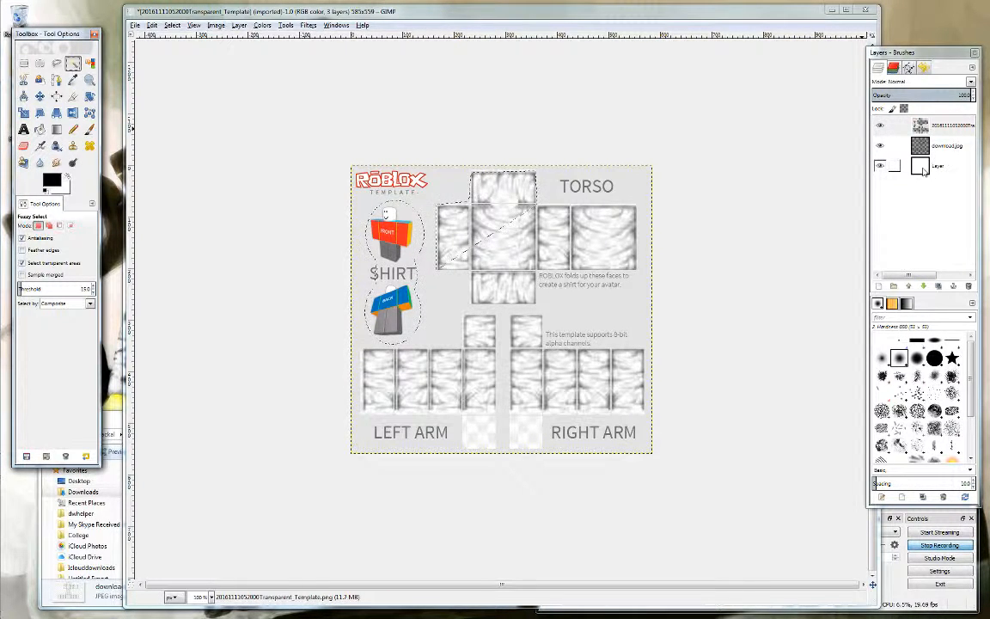
{"action": "left_click", "coordinate": [922, 146]}
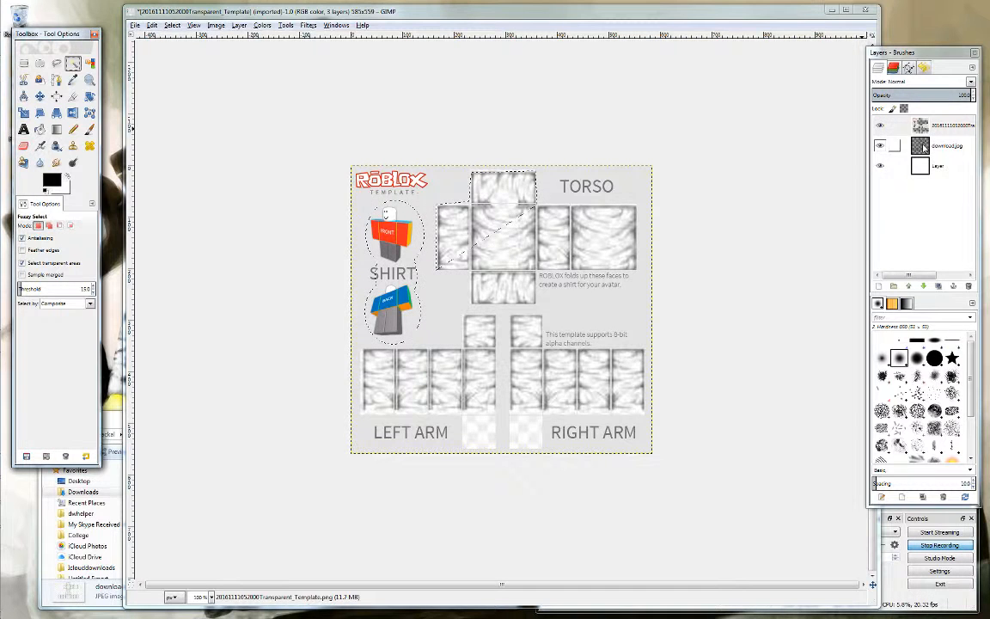
{"action": "left_click", "coordinate": [932, 126]}
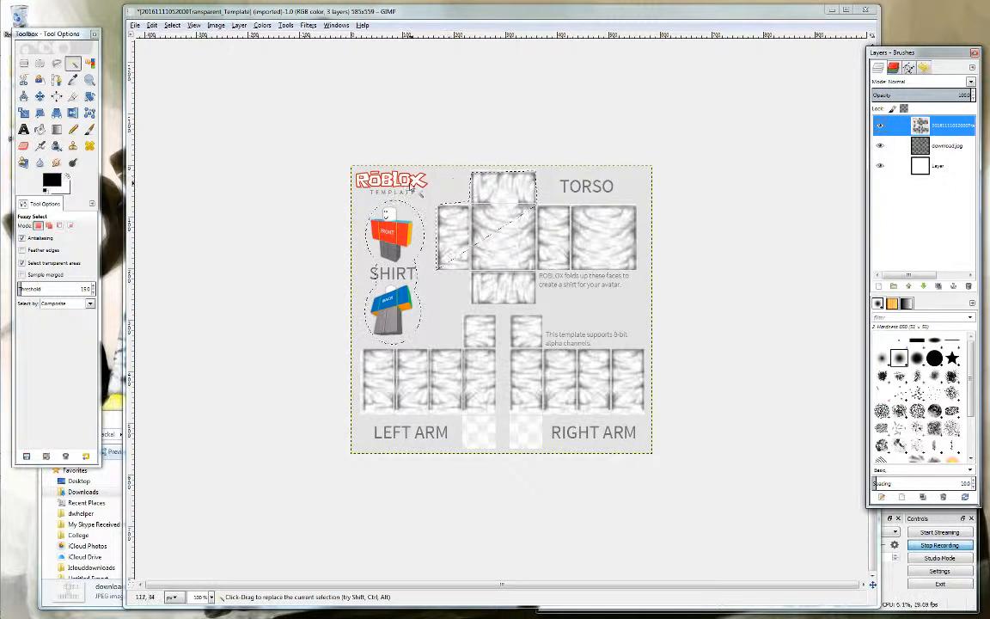
{"action": "left_click", "coordinate": [405, 179]}
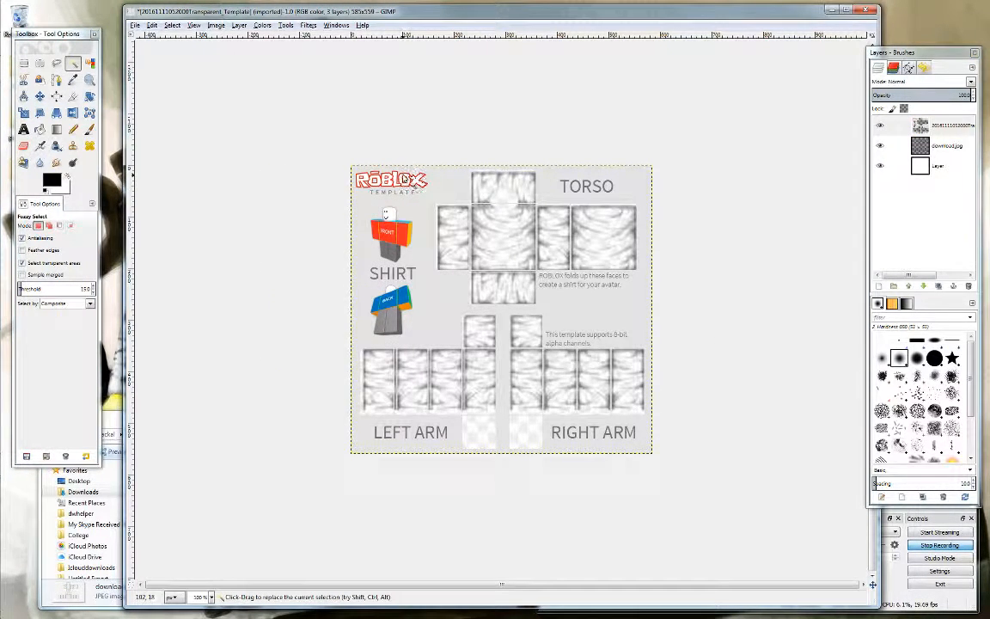
{"action": "left_click", "coordinate": [397, 181]}
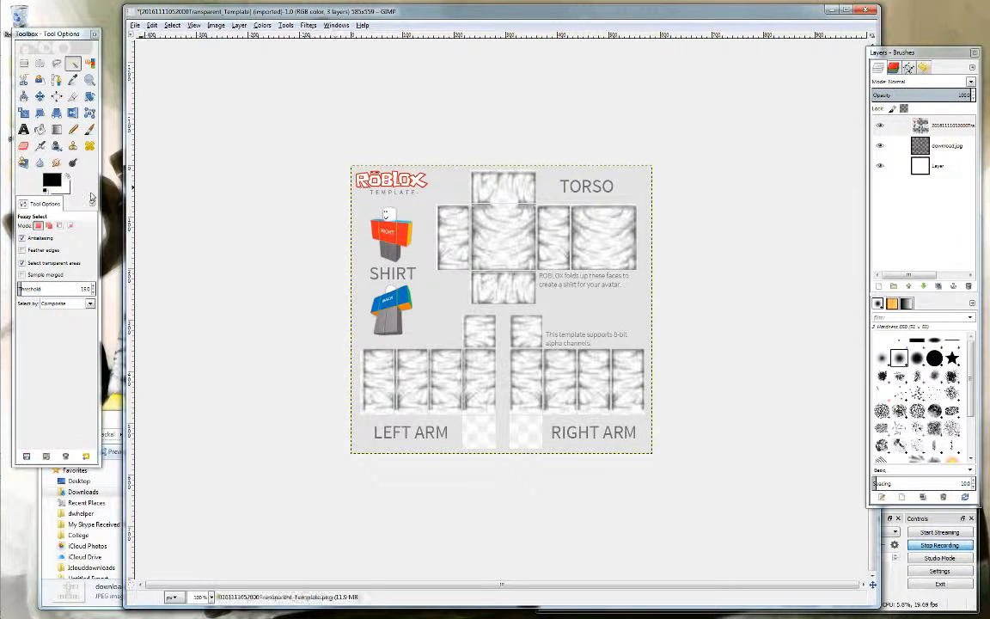
- Add the template's grey background to the selection with Fuzzy Select at a threshold of 1.0
{"action": "left_click", "coordinate": [49, 225]}
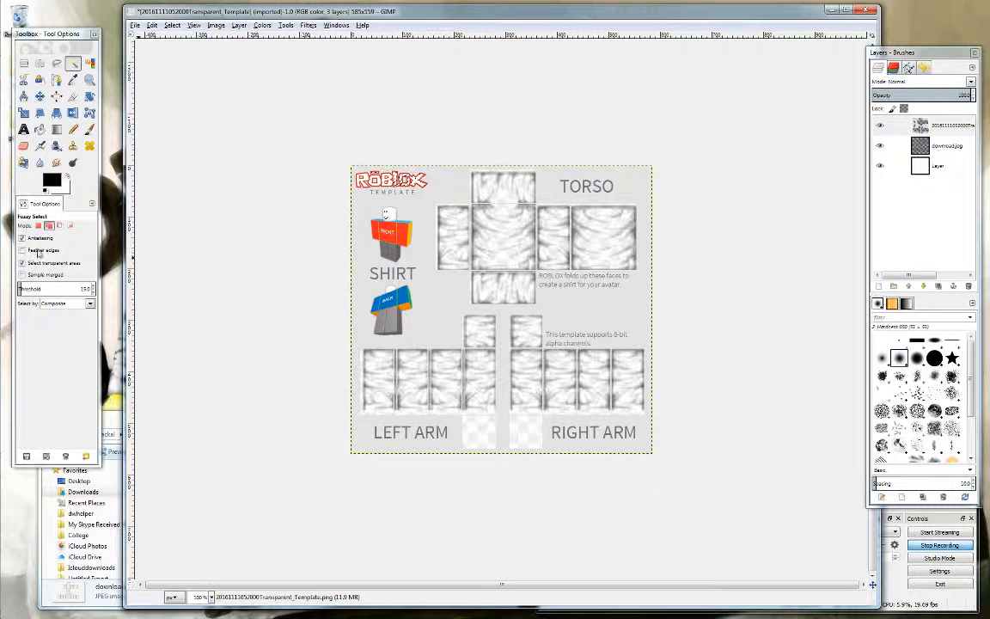
{"action": "left_click", "coordinate": [22, 288]}
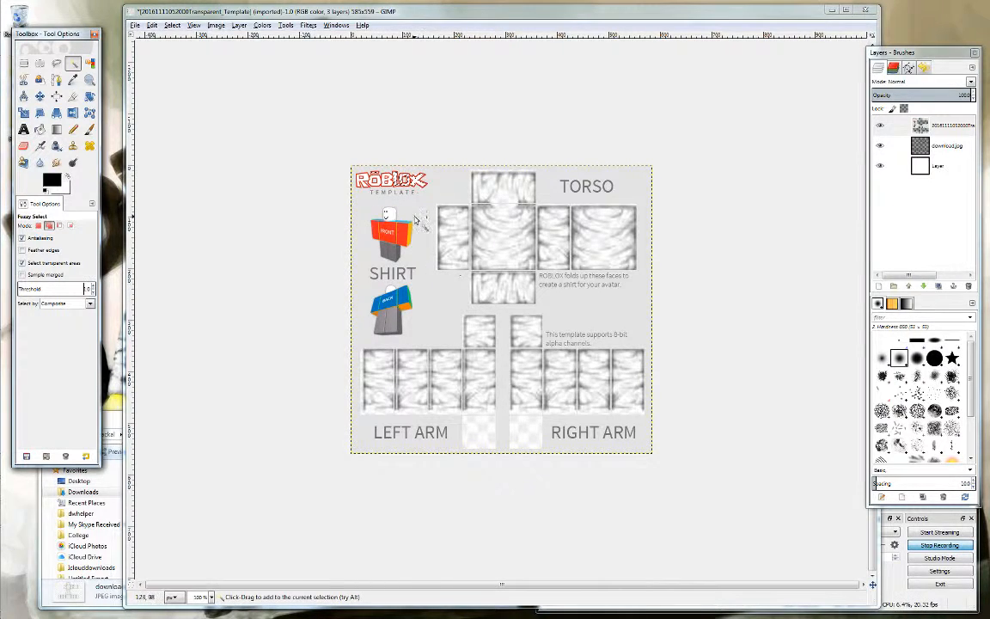
{"action": "scroll", "coordinate": [452, 255], "scroll_direction": "up", "scroll_amount": 4}
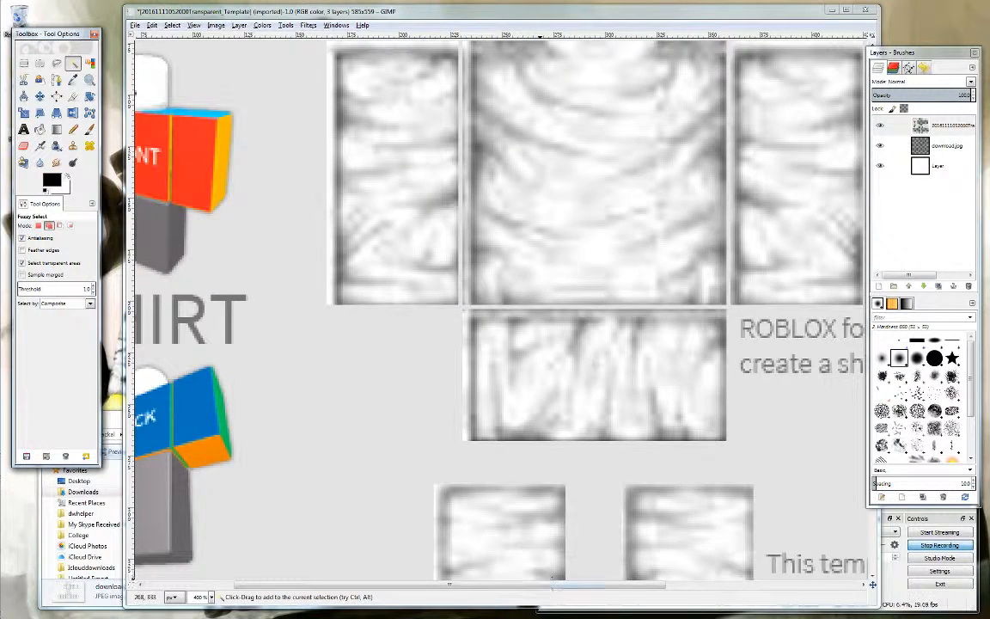
{"action": "scroll", "coordinate": [464, 464], "scroll_direction": "left", "scroll_amount": 5}
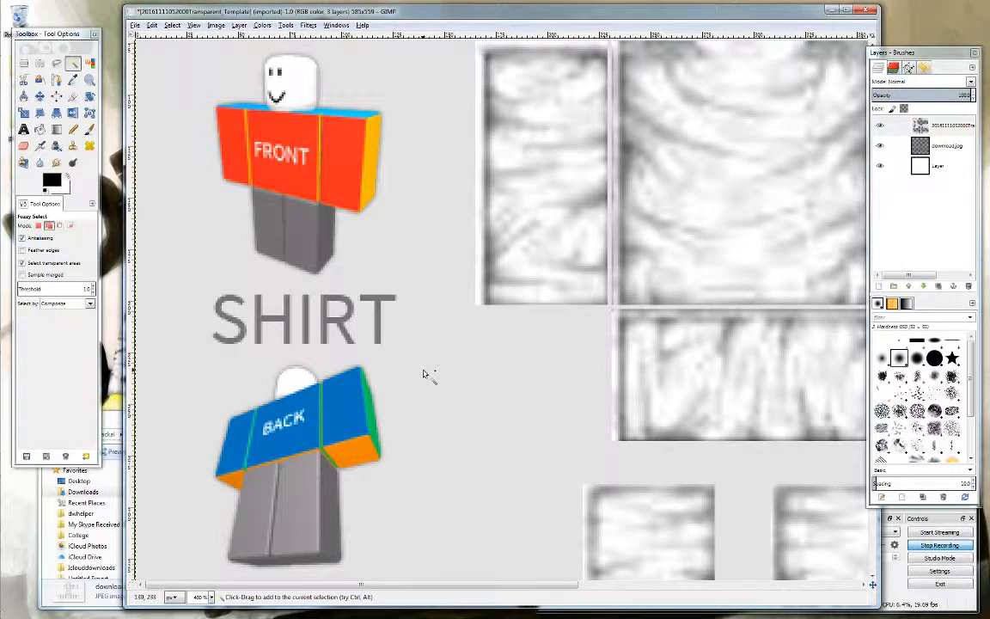
{"action": "left_click", "coordinate": [426, 374]}
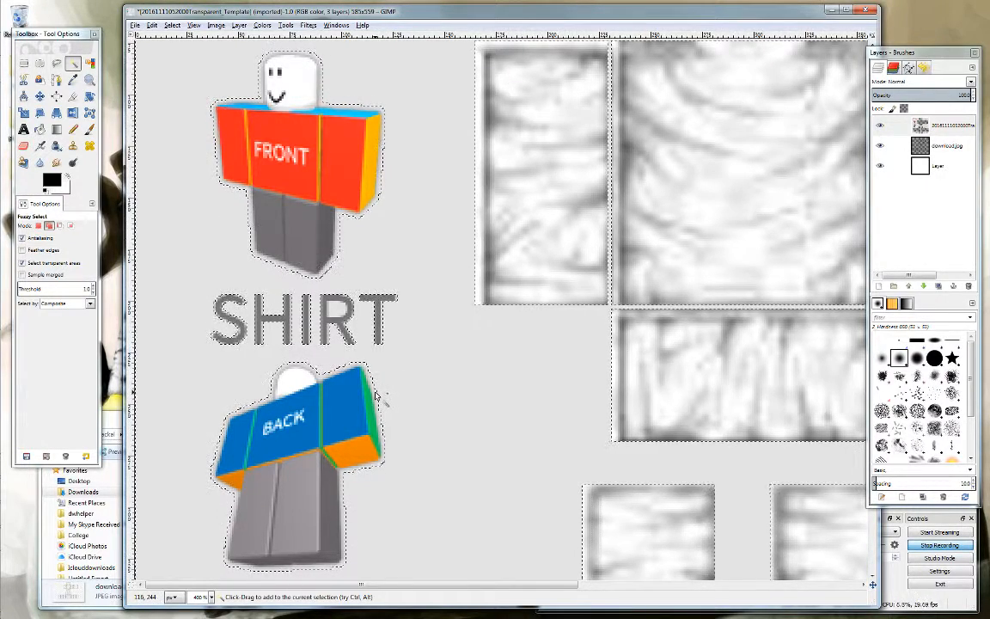
- Raise the Fuzzy Select threshold to 33.0 and add the grey background around the figures again for a tighter edge
{"action": "key", "text": "ctrl"}
{"action": "scroll", "coordinate": [348, 390], "scroll_direction": "up", "scroll_amount": 4}
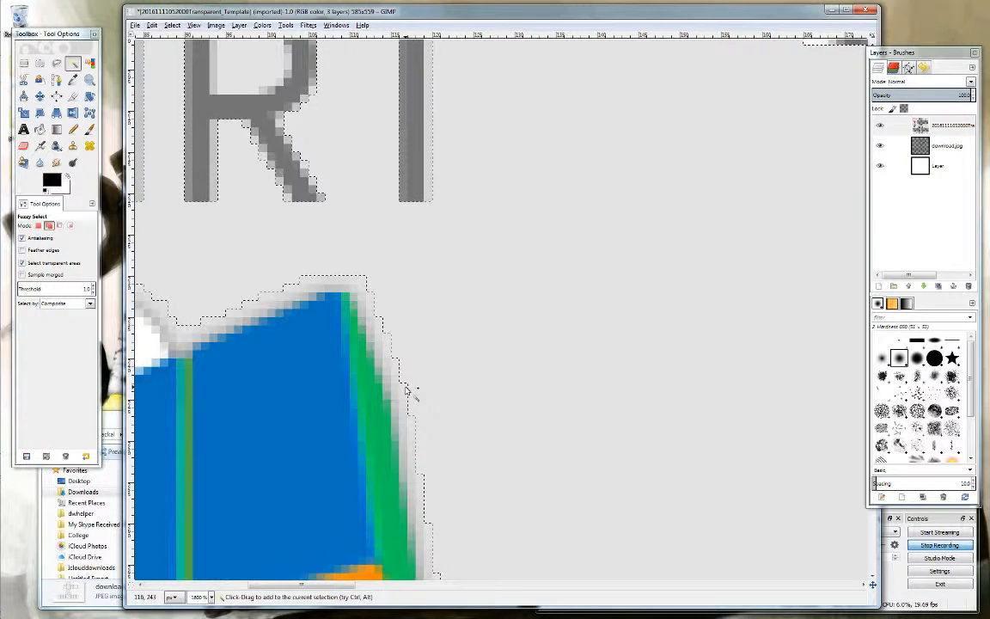
{"action": "left_click", "coordinate": [92, 288]}
{"action": "left_click", "coordinate": [93, 289]}
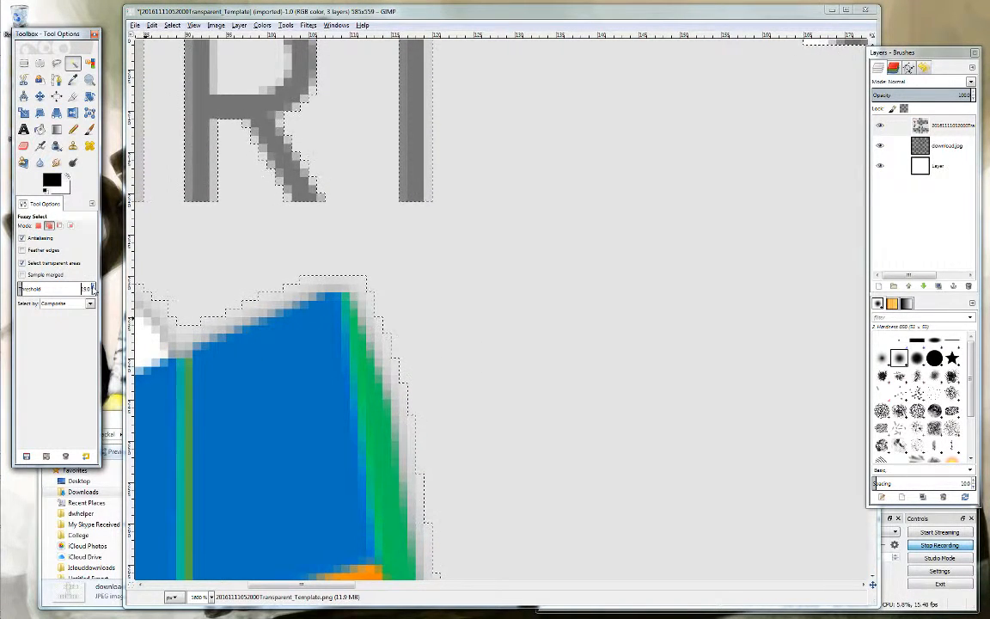
{"action": "scroll", "coordinate": [93, 289], "scroll_direction": "up", "scroll_amount": 18}
{"action": "left_click", "coordinate": [507, 359]}
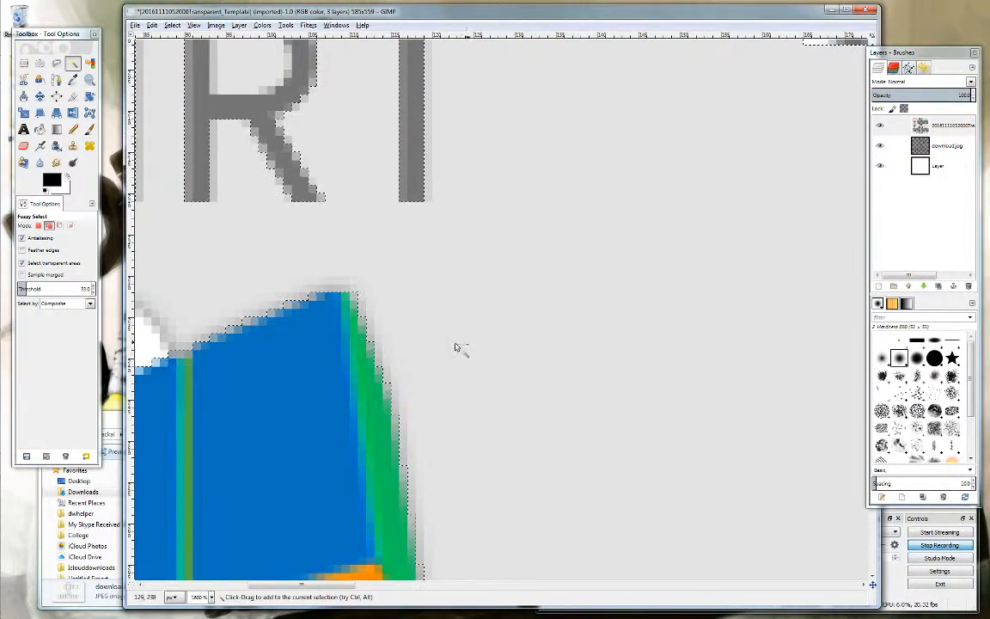
- Add the area at the SHIRT label to the selection with Fuzzy Select in add-to-selection mode
{"action": "key", "text": "ctrl"}
{"action": "scroll", "coordinate": [433, 338], "scroll_direction": "down", "scroll_amount": 5}
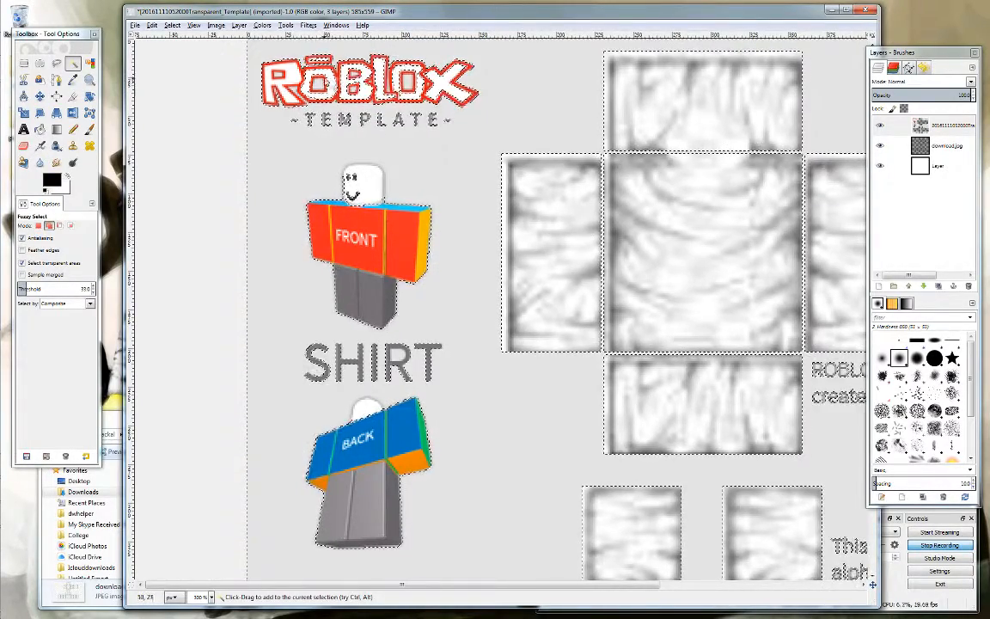
{"action": "key", "text": "minus"}
{"action": "key", "text": "minus"}
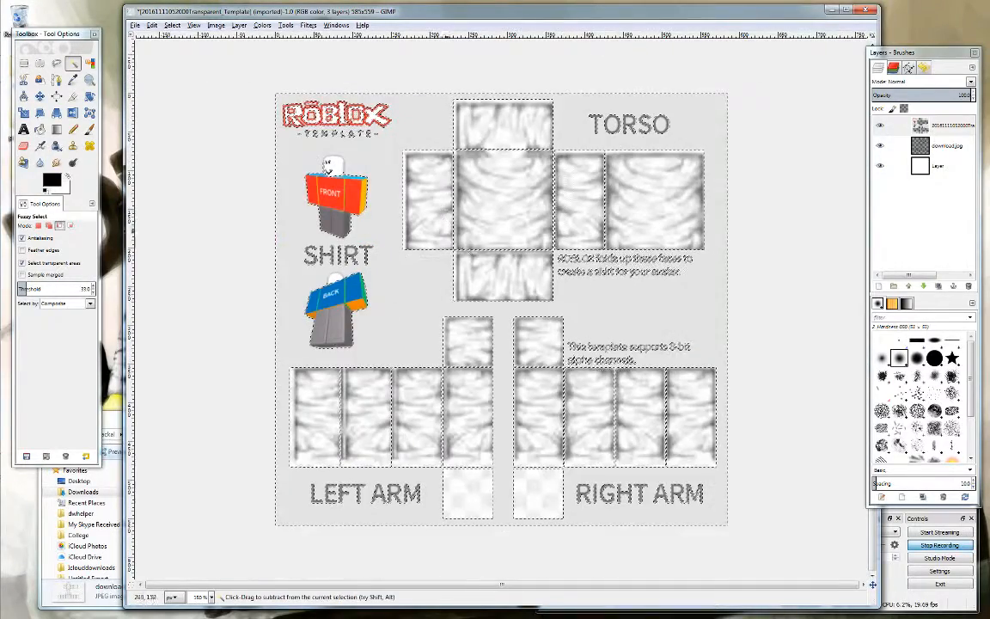
{"action": "left_click", "coordinate": [60, 226]}
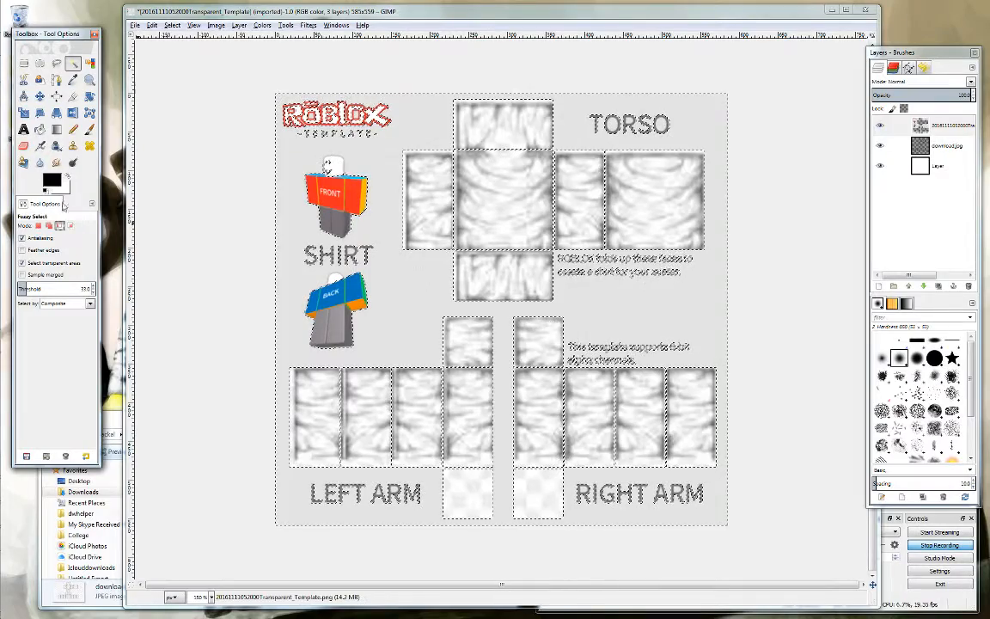
{"action": "left_click", "coordinate": [49, 226]}
{"action": "left_click", "coordinate": [352, 257]}
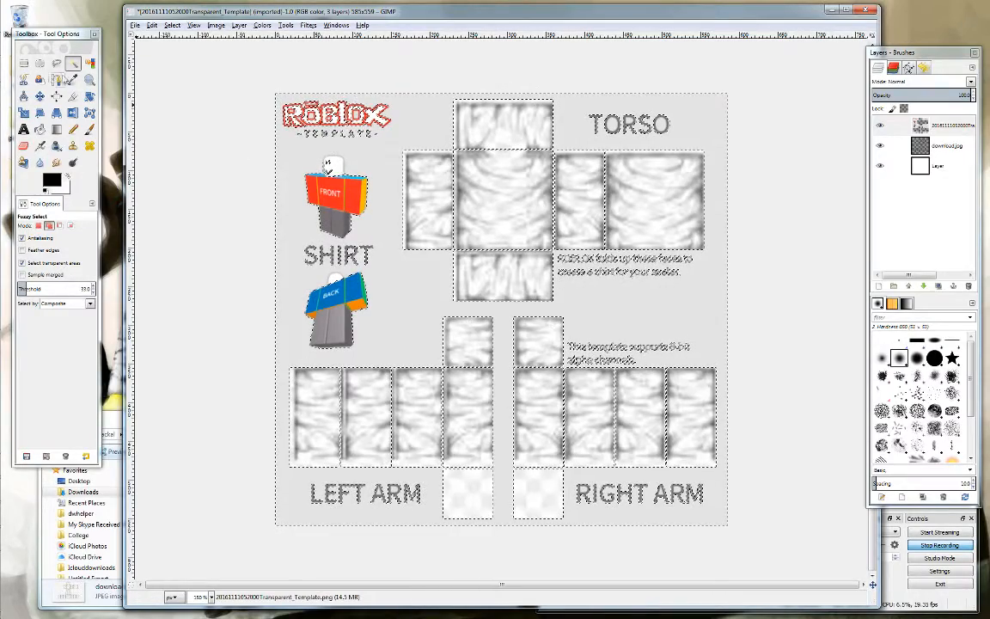
- Save the current selection of the template background to a channel
{"action": "left_click", "coordinate": [172, 26]}
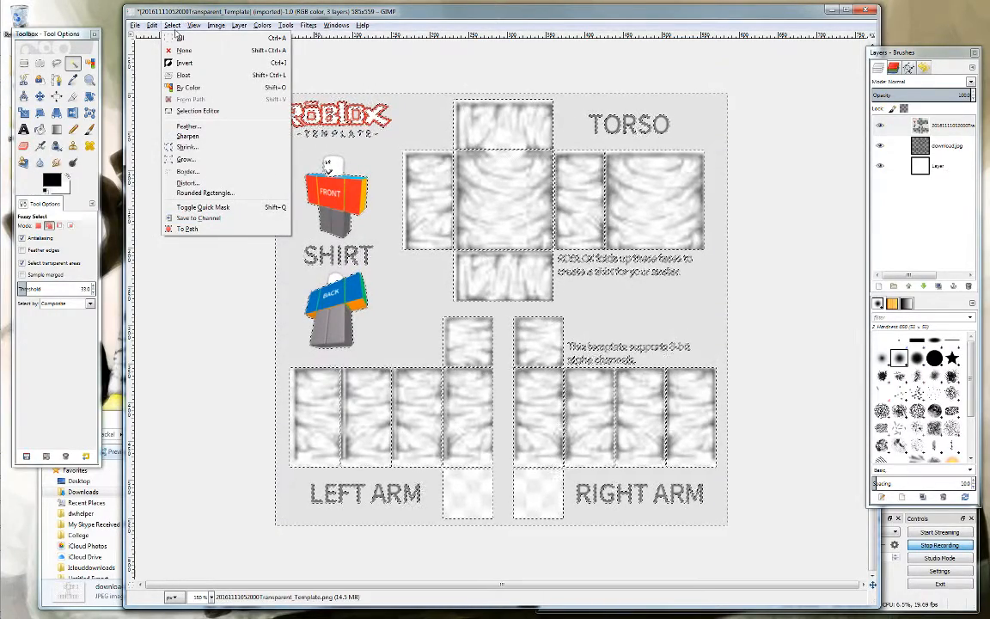
{"action": "left_click", "coordinate": [194, 221]}
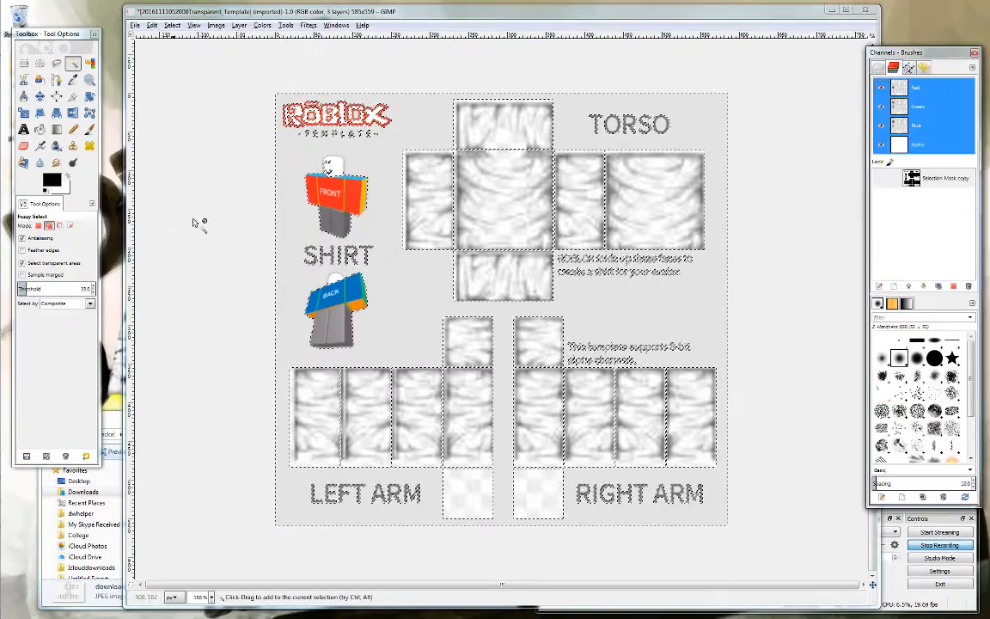
- Make the saved selection mask channel visible and hide the template and download.jpg layers to examine the mask over the white layer
{"action": "left_click", "coordinate": [877, 68]}
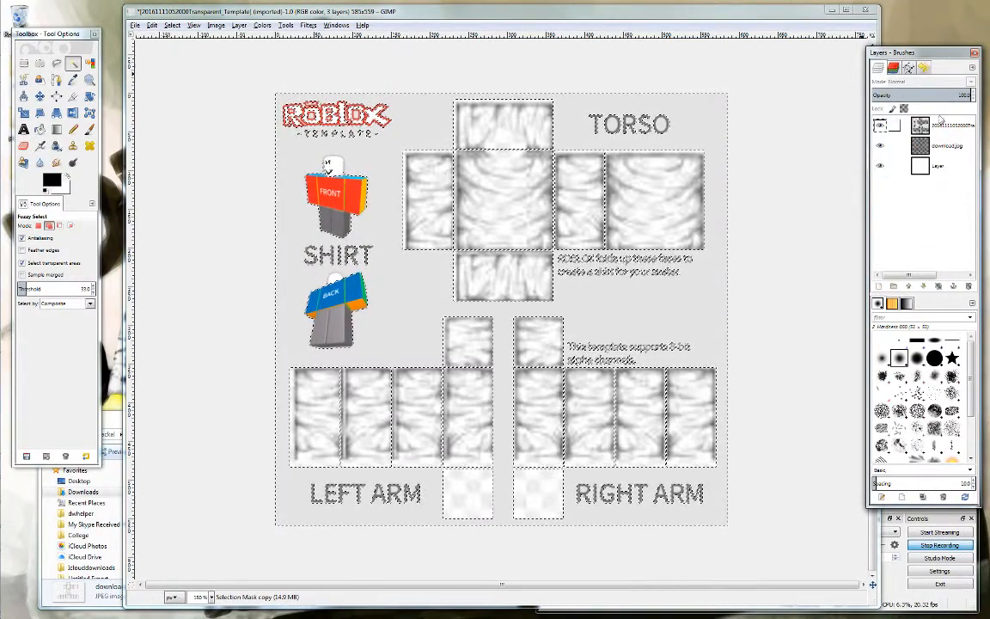
{"action": "left_click", "coordinate": [892, 68]}
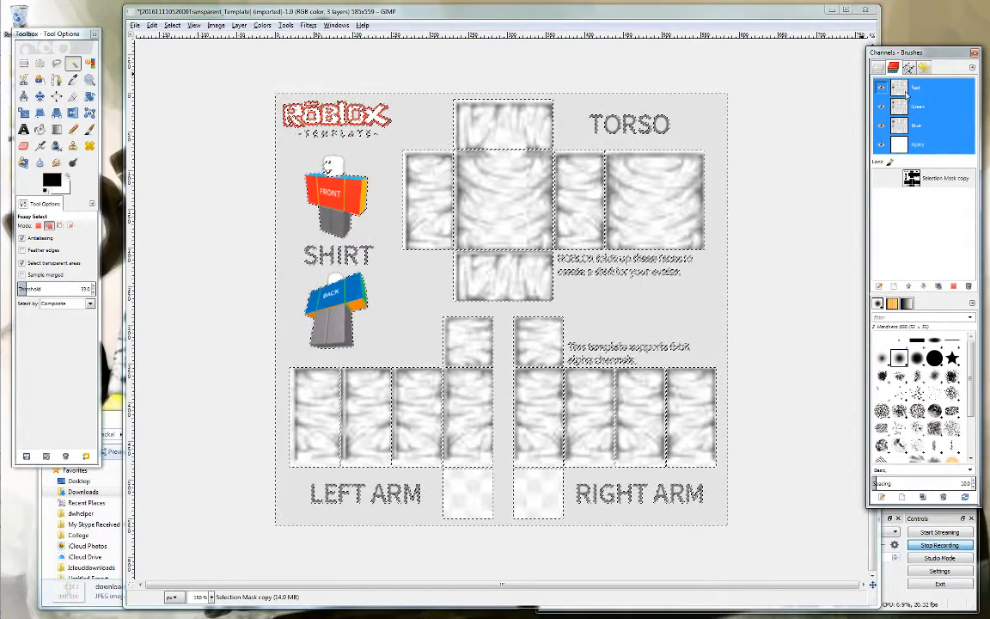
{"action": "left_click", "coordinate": [880, 179]}
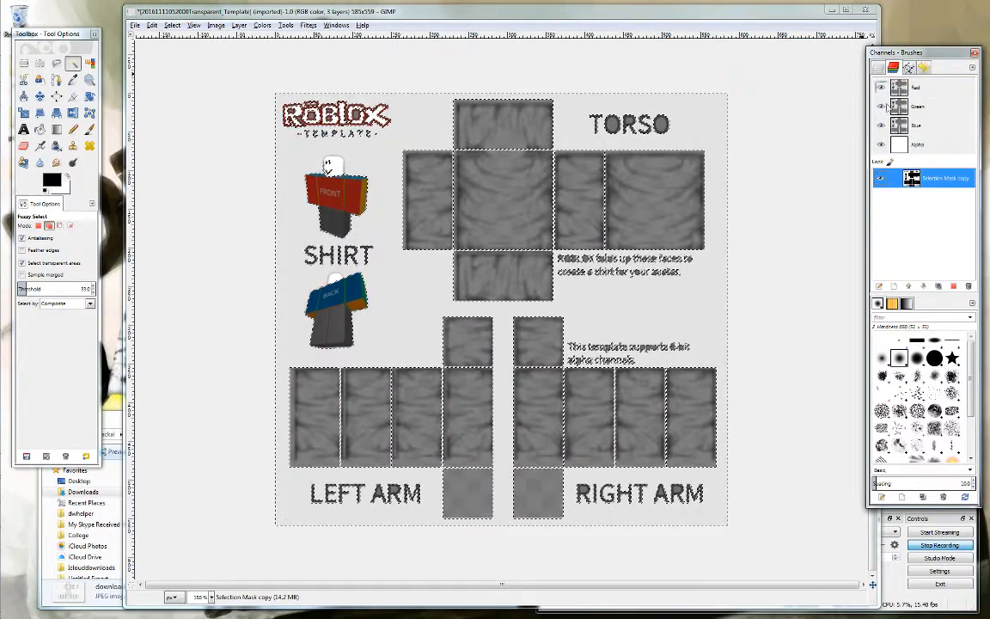
{"action": "left_click", "coordinate": [878, 67]}
{"action": "left_click", "coordinate": [879, 147]}
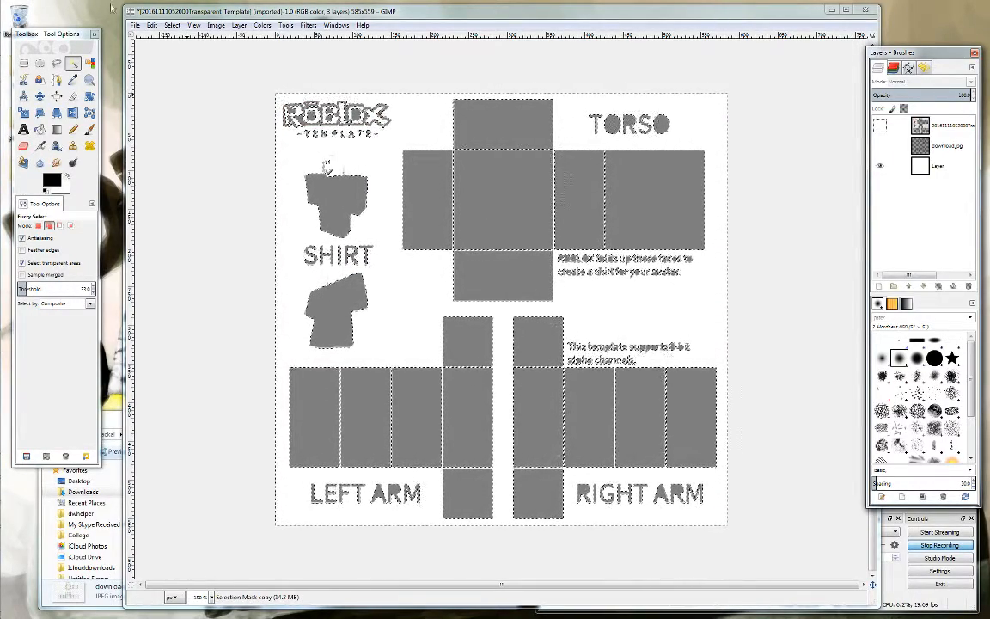
- Deselect everything and hide the white bottom layer so only the mask channel is displayed
{"action": "left_click", "coordinate": [172, 25]}
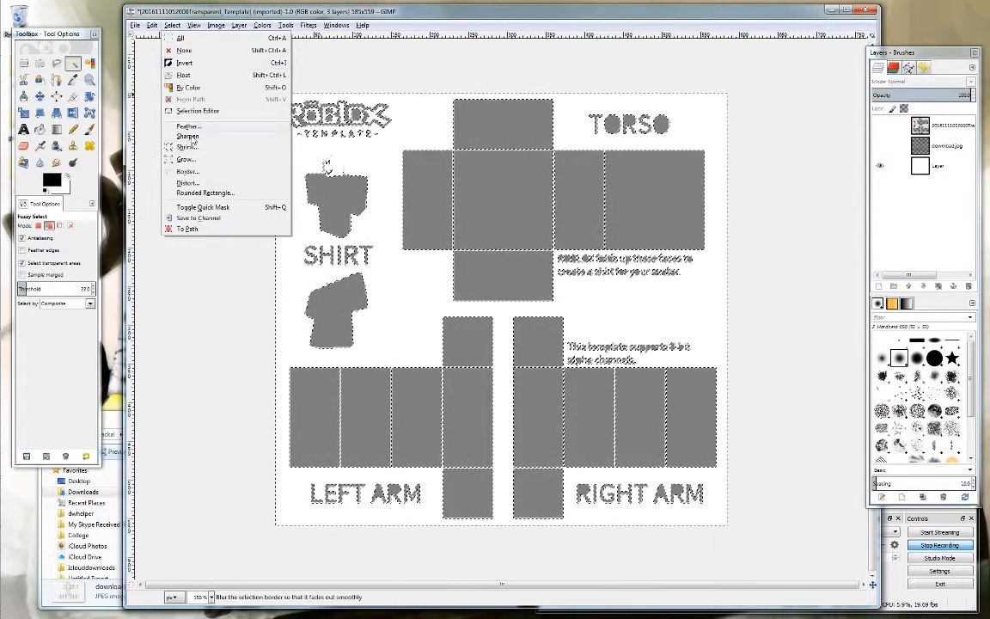
{"action": "left_click", "coordinate": [182, 53]}
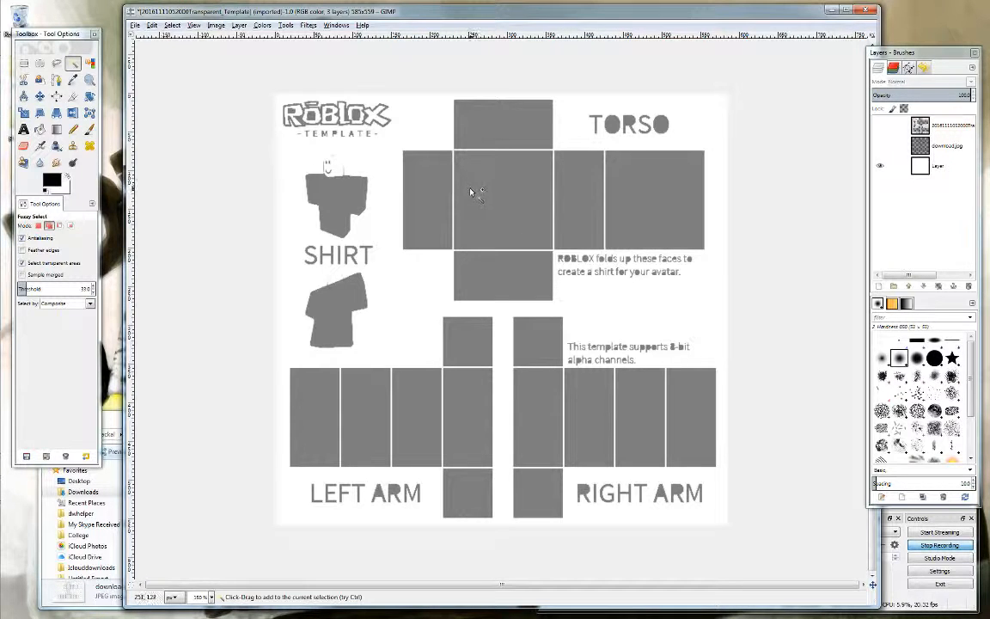
{"action": "left_click", "coordinate": [879, 166]}
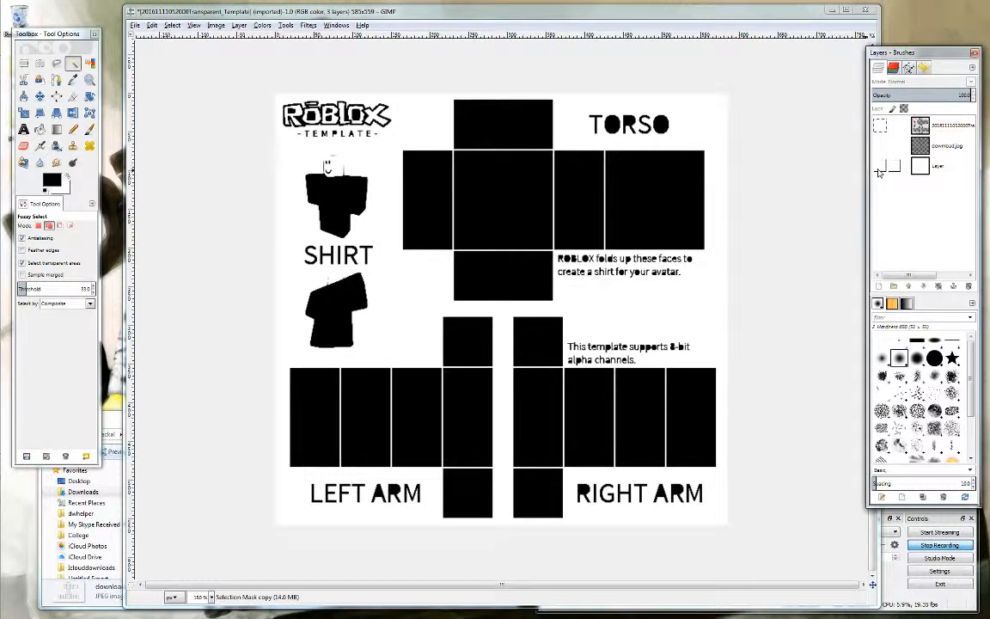
{"action": "left_click", "coordinate": [879, 166]}
- Load the saved Selection Mask copy channel back as a selection
{"action": "left_click", "coordinate": [894, 70]}
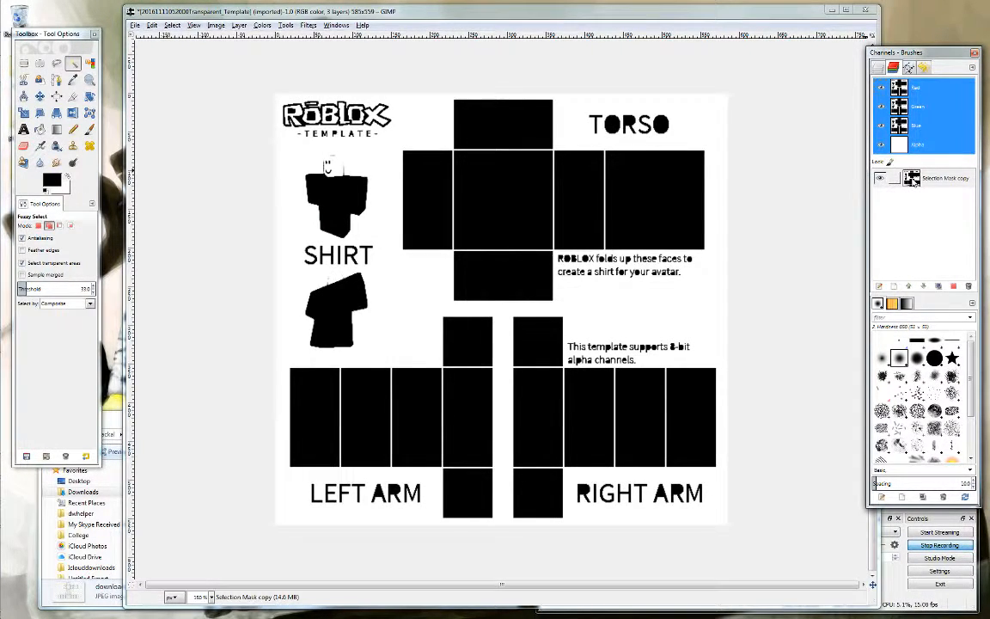
{"action": "right_click", "coordinate": [913, 179]}
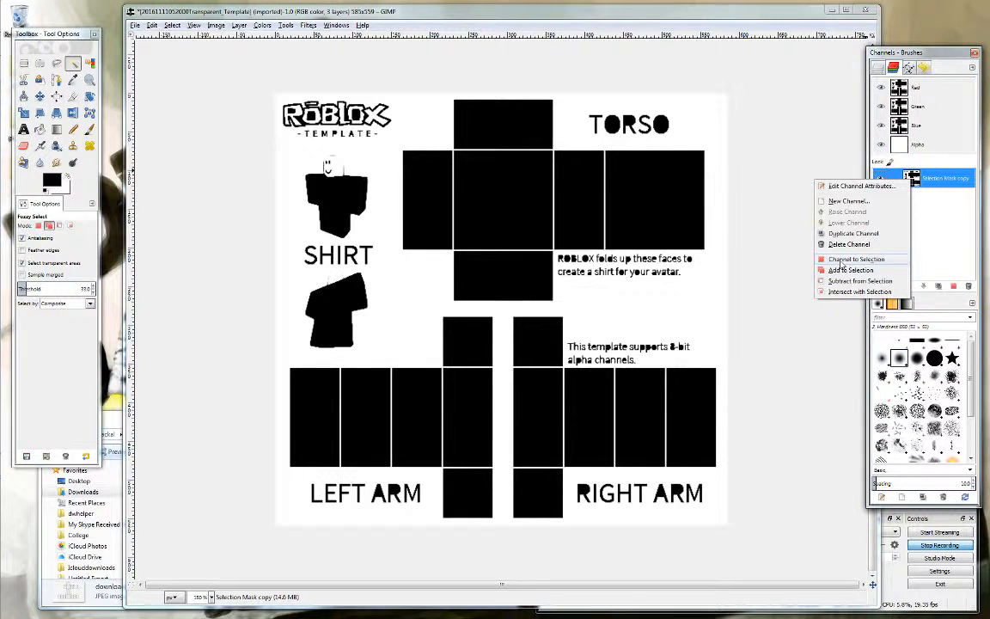
{"action": "left_click", "coordinate": [844, 271]}
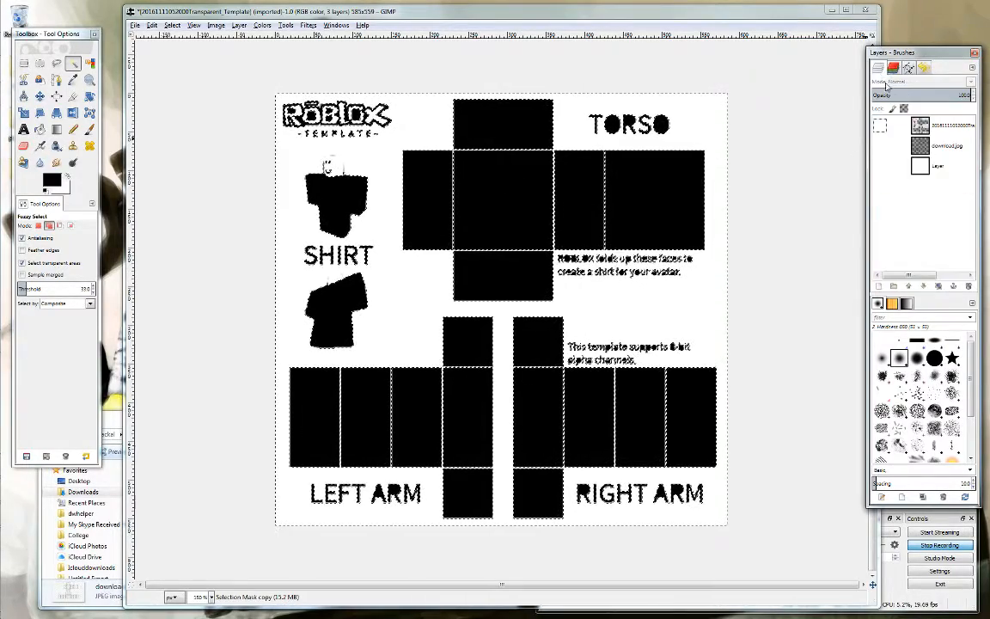
- Hide the mask channel and make the template, download.jpg and white layers visible again
{"action": "left_click", "coordinate": [891, 179]}
{"action": "key", "text": "Delete"}
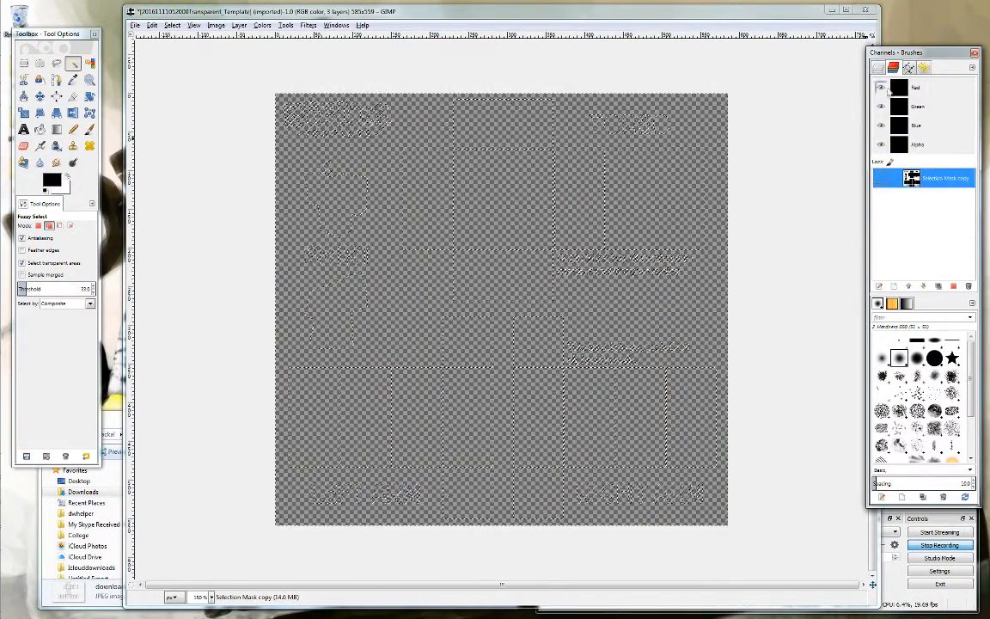
{"action": "left_click", "coordinate": [880, 69]}
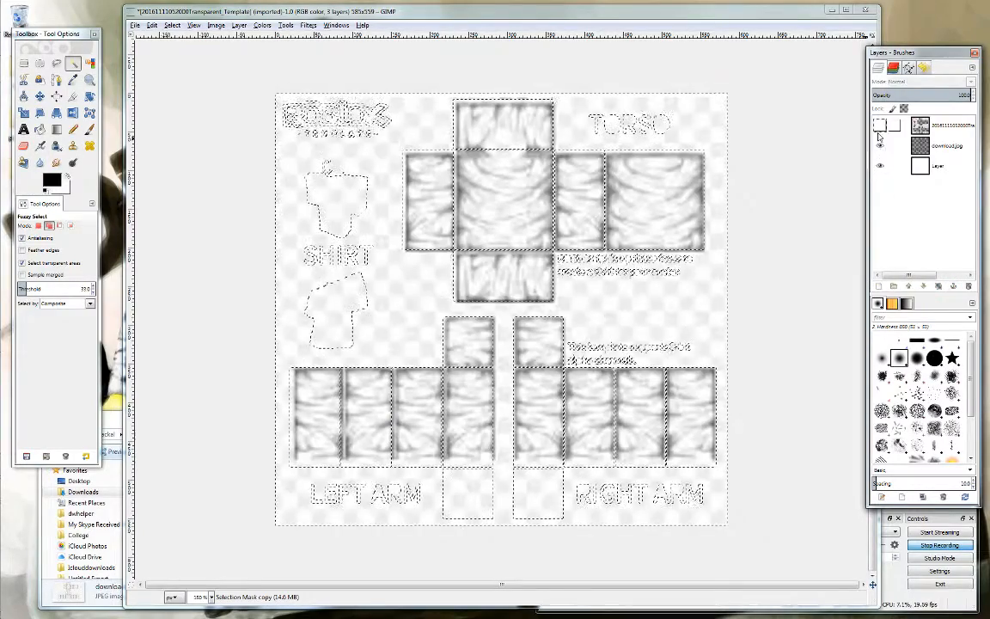
{"action": "left_click", "coordinate": [879, 126]}
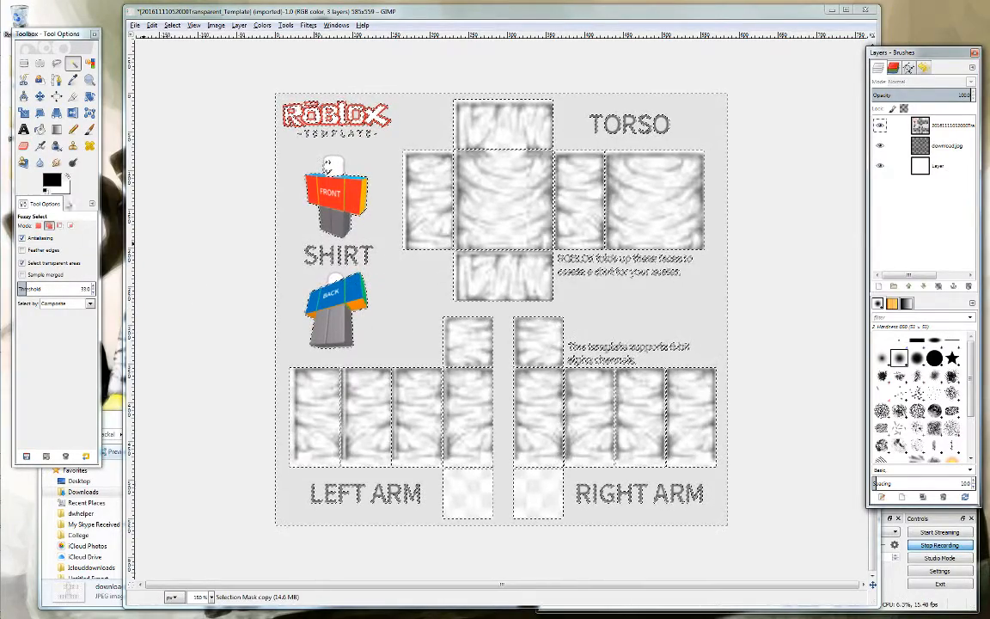
- Paint black over the upper background of the template layer with an enlarged Paintbrush in Normal mode, inside the active selection
{"action": "left_click", "coordinate": [89, 129]}
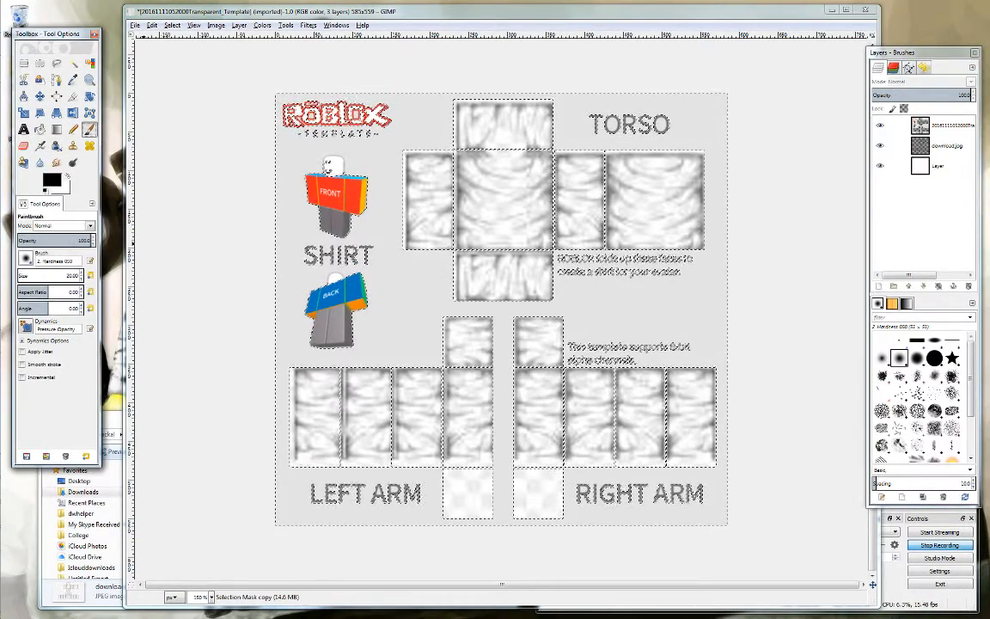
{"action": "left_click", "coordinate": [86, 225]}
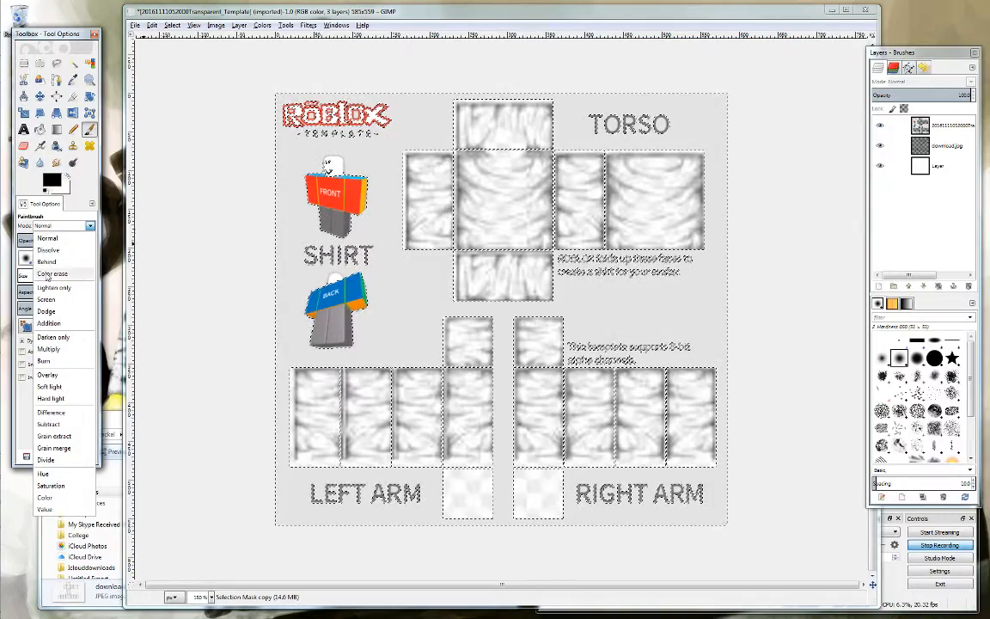
{"action": "left_click", "coordinate": [47, 238]}
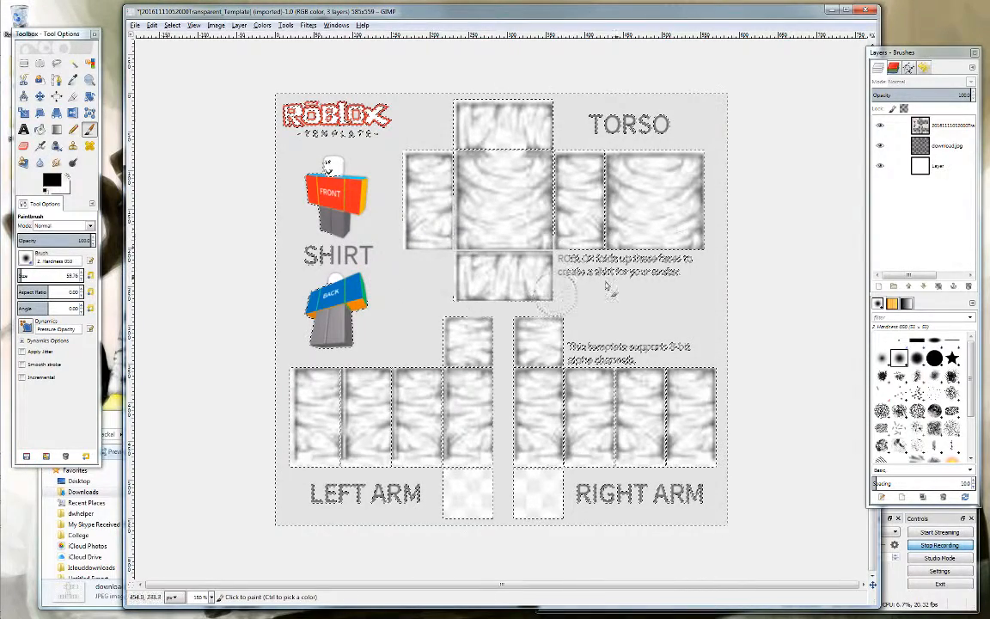
{"action": "left_click", "coordinate": [921, 125]}
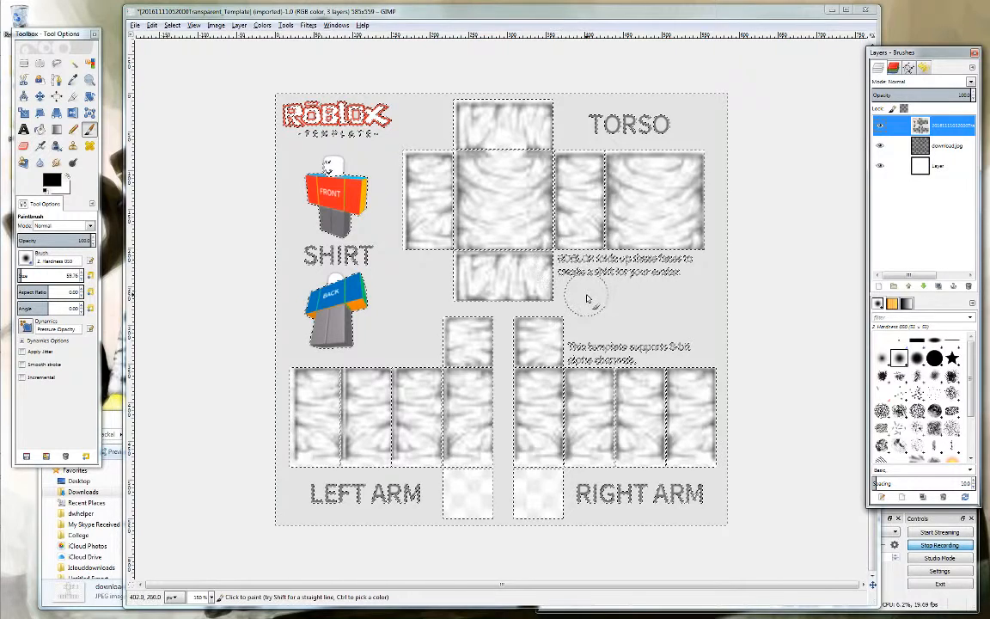
{"action": "mouse_move", "coordinate": [524, 266]}
{"action": "left_mouse_down"}
{"action": "mouse_move", "coordinate": [571, 273]}
{"action": "mouse_move", "coordinate": [593, 259]}
{"action": "mouse_move", "coordinate": [704, 255]}
{"action": "mouse_move", "coordinate": [697, 216]}
{"action": "mouse_move", "coordinate": [752, 204]}
{"action": "mouse_move", "coordinate": [712, 172]}
{"action": "mouse_move", "coordinate": [563, 99]}
{"action": "left_mouse_up"}
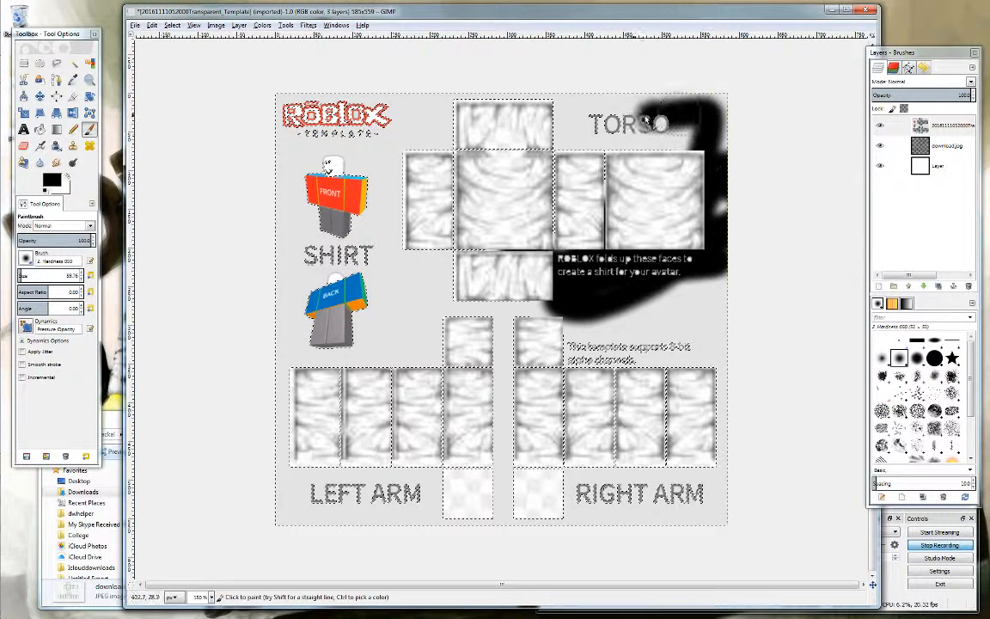
{"action": "mouse_move", "coordinate": [661, 123]}
{"action": "left_mouse_down"}
{"action": "mouse_move", "coordinate": [597, 116]}
{"action": "mouse_move", "coordinate": [636, 138]}
{"action": "mouse_move", "coordinate": [728, 133]}
{"action": "mouse_move", "coordinate": [540, 142]}
{"action": "mouse_move", "coordinate": [383, 118]}
{"action": "mouse_move", "coordinate": [454, 97]}
{"action": "mouse_move", "coordinate": [436, 106]}
{"action": "mouse_move", "coordinate": [406, 156]}
{"action": "mouse_move", "coordinate": [318, 178]}
{"action": "mouse_move", "coordinate": [350, 249]}
{"action": "mouse_move", "coordinate": [383, 176]}
{"action": "mouse_move", "coordinate": [364, 196]}
{"action": "mouse_move", "coordinate": [376, 206]}
{"action": "mouse_move", "coordinate": [352, 196]}
{"action": "mouse_move", "coordinate": [322, 217]}
{"action": "mouse_move", "coordinate": [279, 198]}
{"action": "mouse_move", "coordinate": [310, 331]}
{"action": "mouse_move", "coordinate": [460, 307]}
{"action": "mouse_move", "coordinate": [471, 321]}
{"action": "mouse_move", "coordinate": [412, 305]}
{"action": "mouse_move", "coordinate": [373, 250]}
{"action": "mouse_move", "coordinate": [464, 250]}
{"action": "mouse_move", "coordinate": [329, 325]}
{"action": "mouse_move", "coordinate": [348, 299]}
{"action": "mouse_move", "coordinate": [320, 282]}
{"action": "mouse_move", "coordinate": [355, 275]}
{"action": "left_mouse_up"}
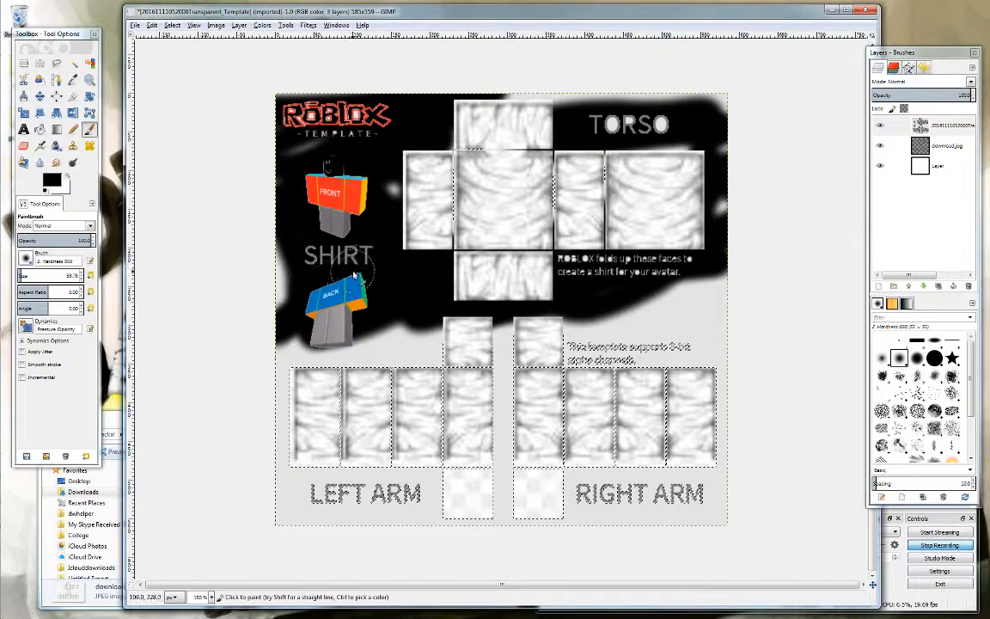
- Deselect everything and paint black strokes across the torso pieces without a selection limiting the brush
{"action": "left_click", "coordinate": [172, 25]}
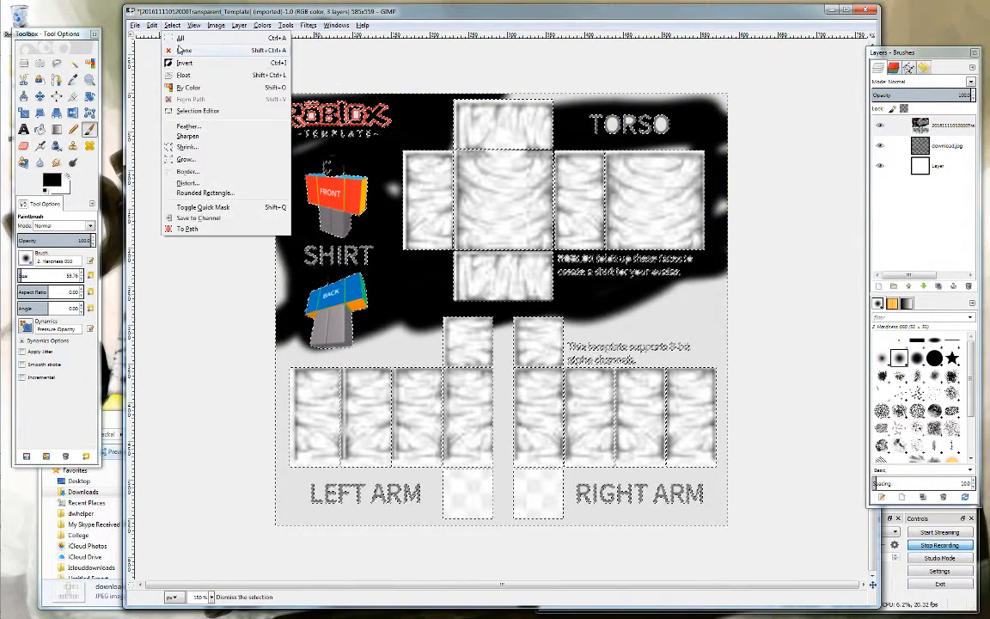
{"action": "left_click", "coordinate": [182, 49]}
{"action": "mouse_move", "coordinate": [502, 191]}
{"action": "left_mouse_down"}
{"action": "mouse_move", "coordinate": [544, 154]}
{"action": "mouse_move", "coordinate": [551, 168]}
{"action": "mouse_move", "coordinate": [514, 240]}
{"action": "mouse_move", "coordinate": [549, 247]}
{"action": "mouse_move", "coordinate": [607, 236]}
{"action": "mouse_move", "coordinate": [697, 199]}
{"action": "mouse_move", "coordinate": [649, 281]}
{"action": "mouse_move", "coordinate": [687, 269]}
{"action": "mouse_move", "coordinate": [724, 209]}
{"action": "mouse_move", "coordinate": [705, 144]}
{"action": "mouse_move", "coordinate": [671, 168]}
{"action": "mouse_move", "coordinate": [719, 134]}
{"action": "mouse_move", "coordinate": [596, 178]}
{"action": "left_mouse_up"}
{"action": "left_click_drag", "start_coordinate": [510, 185], "coordinate": [428, 232]}
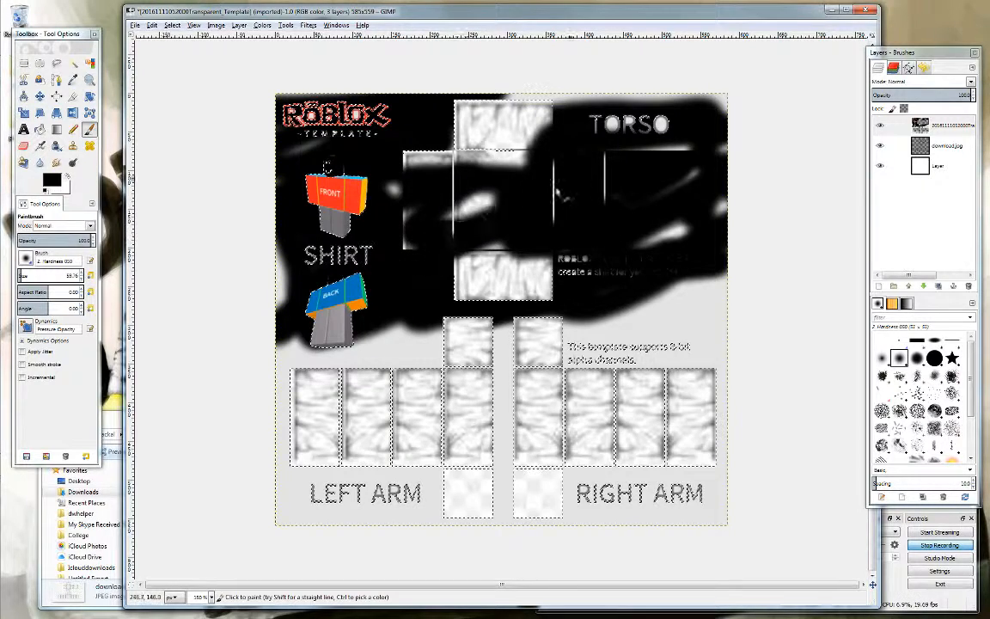
- Undo the black brush strokes and the deselection on the template
{"action": "key", "text": "ctrl+z"}
{"action": "key", "text": "ctrl+z"}
{"action": "key", "text": "ctrl+z"}
{"action": "key", "text": "ctrl+z"}
{"action": "key", "text": "ctrl+z"}
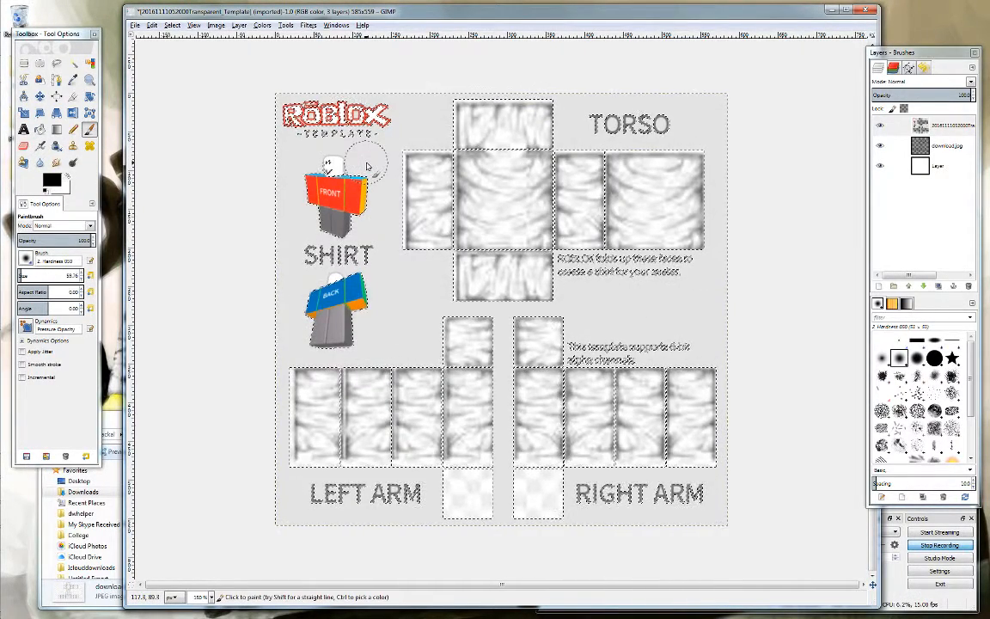
- Feather the background selection by 9 px
{"action": "left_click", "coordinate": [171, 26]}
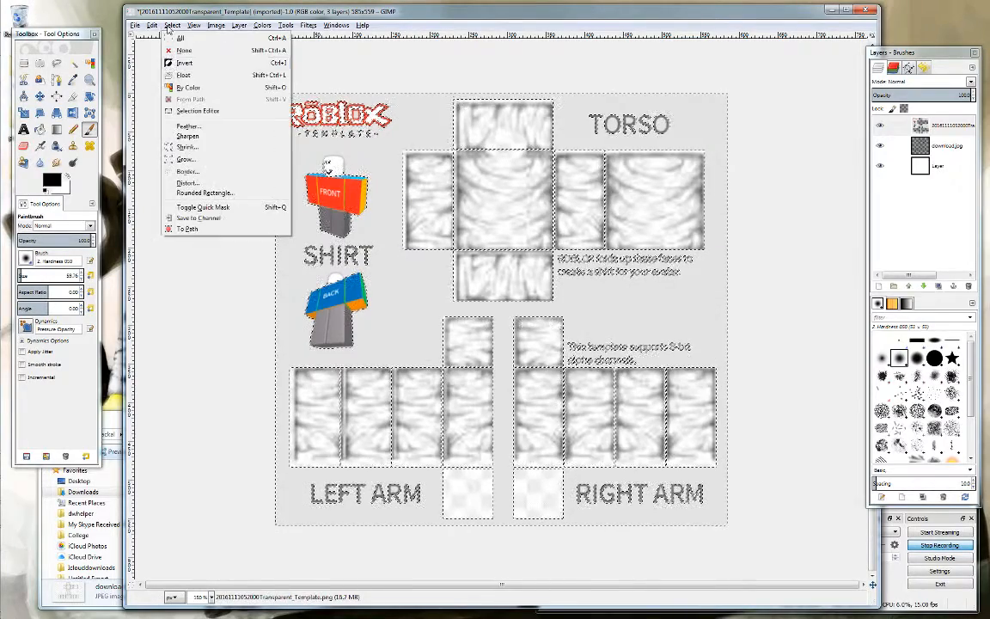
{"action": "left_click", "coordinate": [189, 126]}
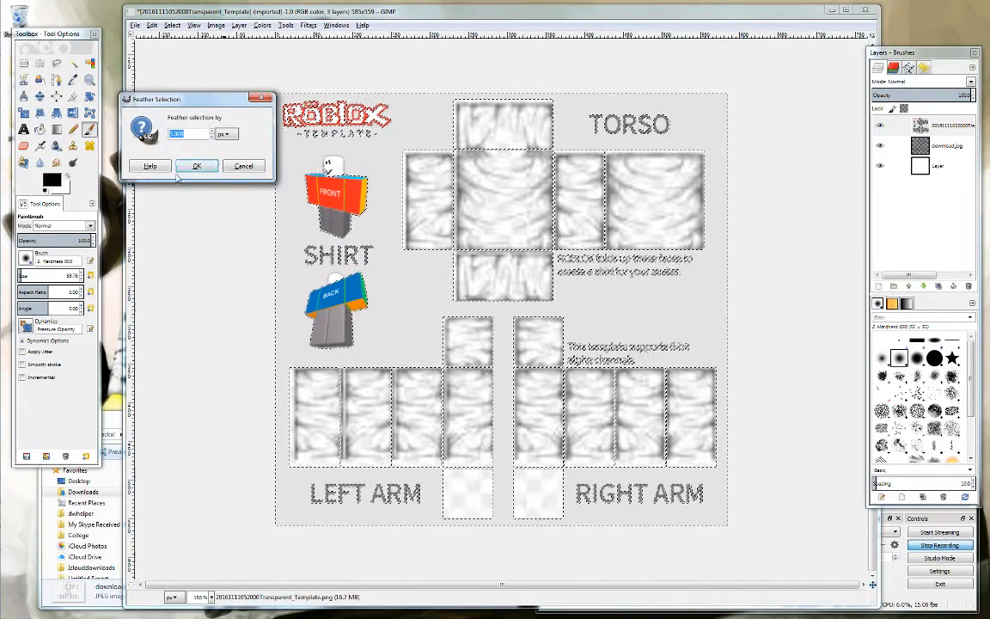
{"action": "left_click", "coordinate": [213, 131]}
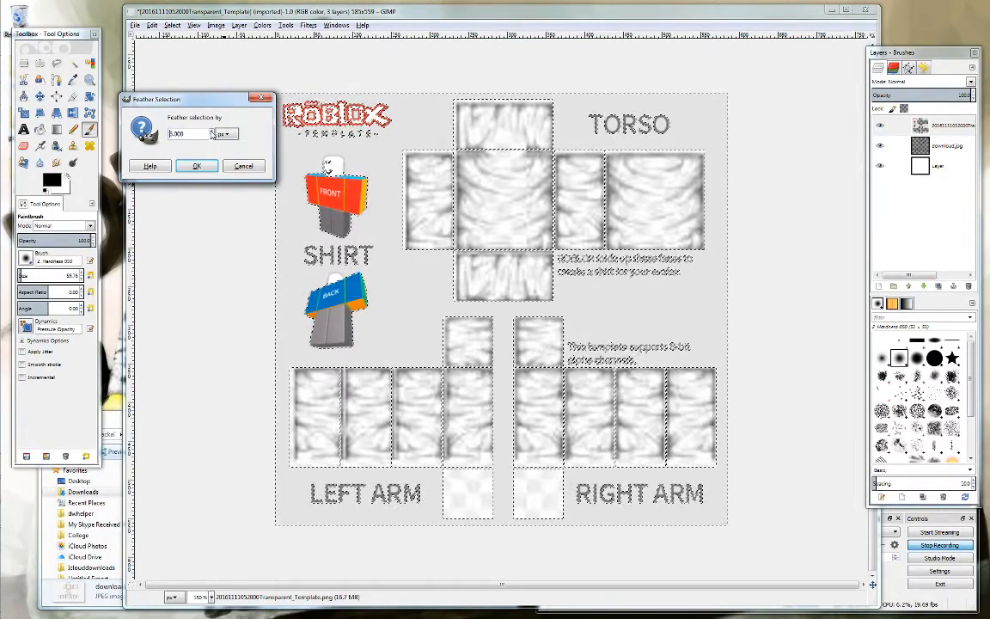
{"action": "left_click", "coordinate": [212, 131]}
{"action": "left_click", "coordinate": [212, 132]}
{"action": "left_click", "coordinate": [212, 132]}
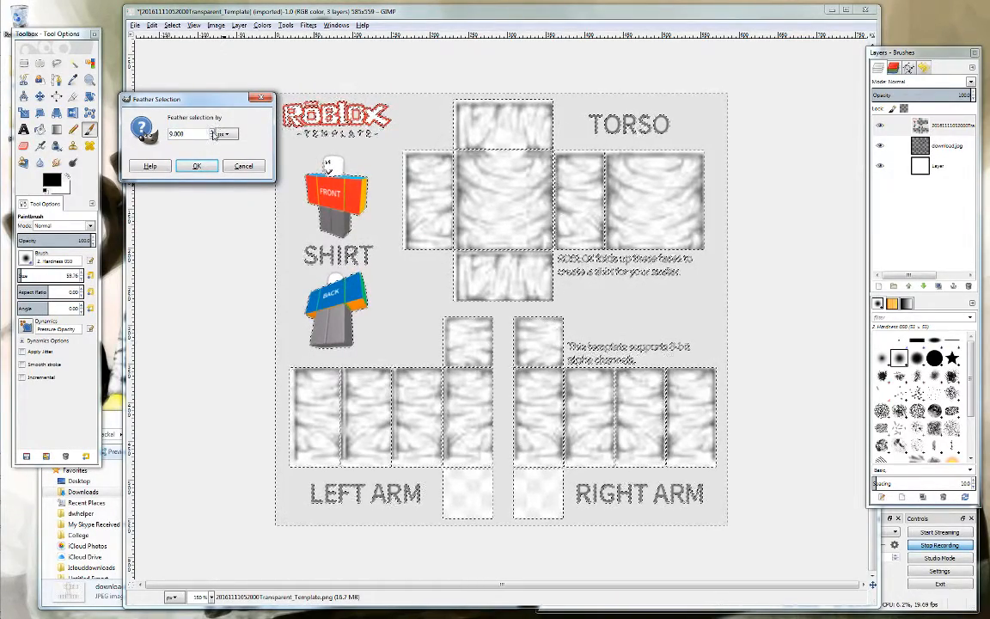
{"action": "left_click", "coordinate": [199, 167]}
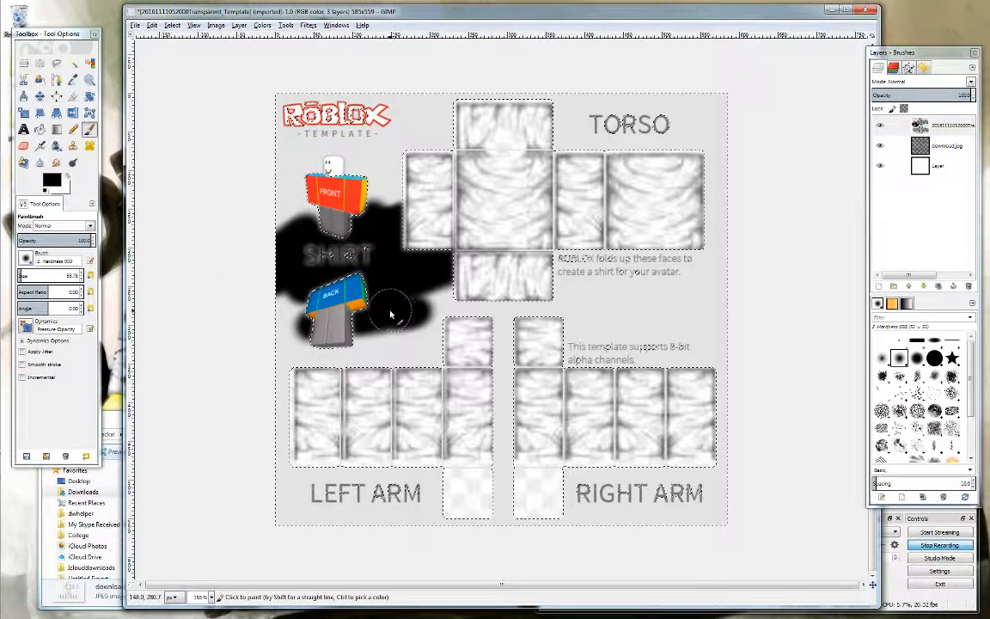
- Undo the black test stroke around the SHIRT label and save the feathered selection to a new channel
{"action": "key", "text": "ctrl+z"}
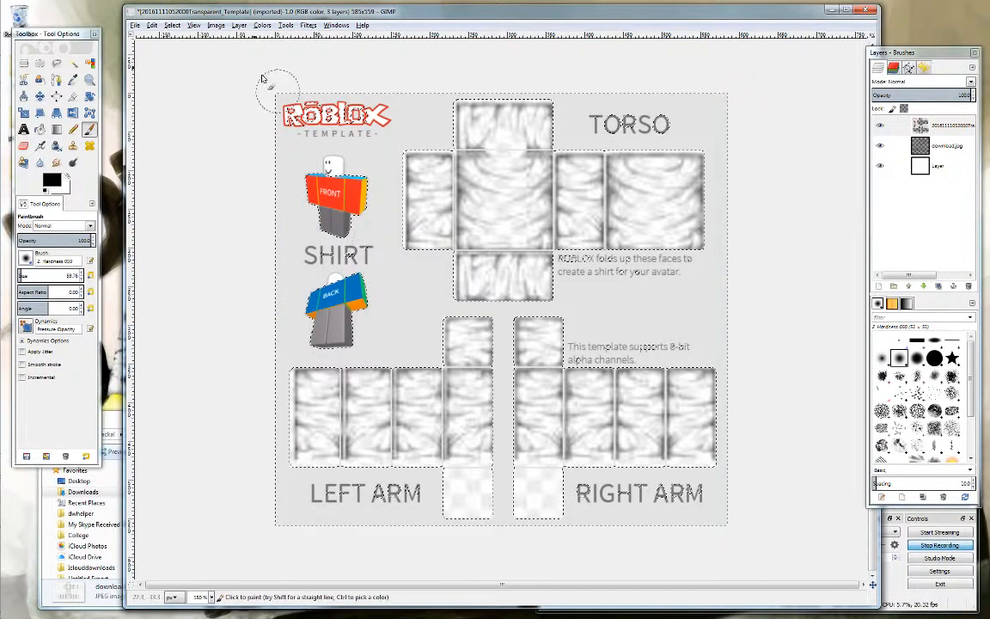
{"action": "left_click", "coordinate": [171, 25]}
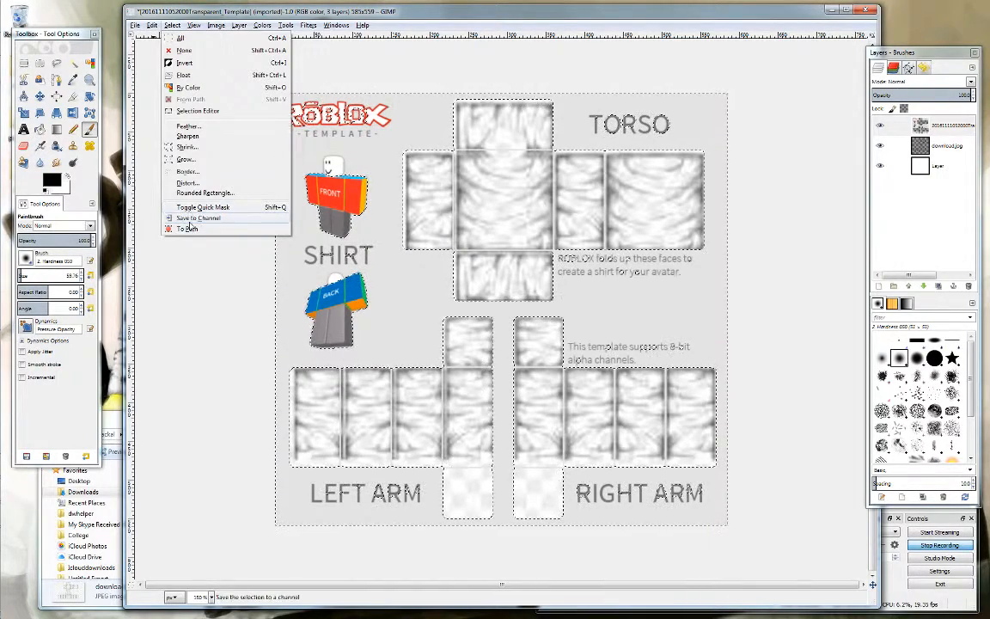
{"action": "left_click", "coordinate": [190, 220]}
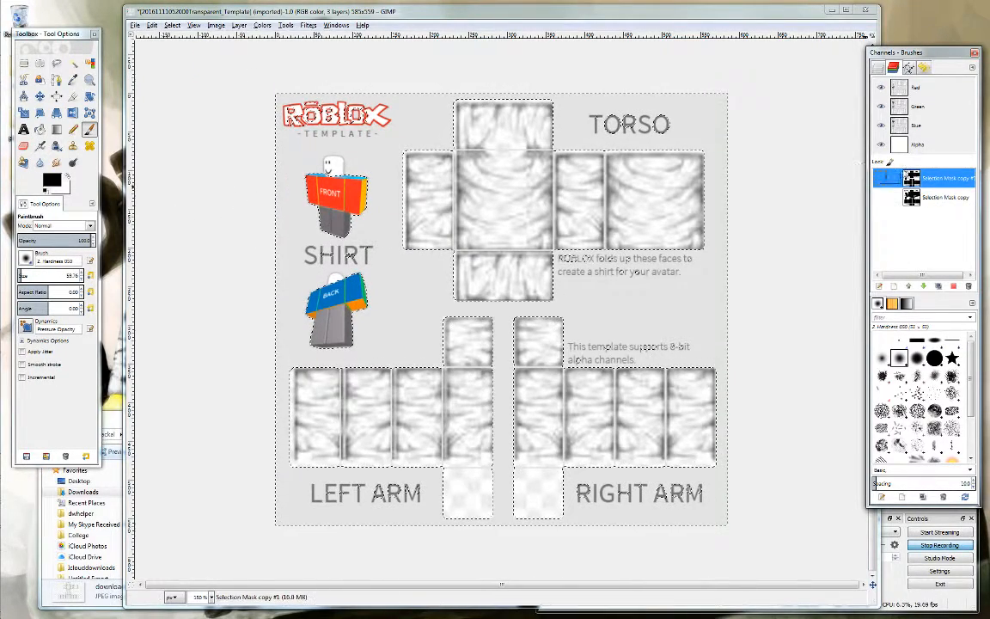
- Hide the template and download.jpg layers, leaving only the white bottom layer visible
{"action": "left_click", "coordinate": [878, 67]}
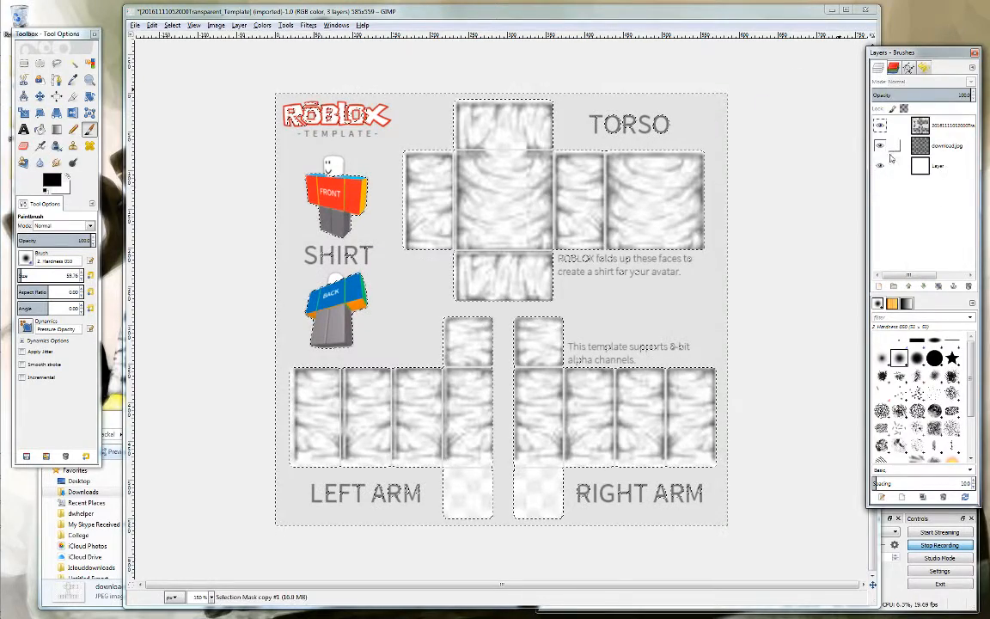
{"action": "left_click", "coordinate": [879, 146]}
{"action": "left_click", "coordinate": [879, 165]}
{"action": "left_click", "coordinate": [879, 126]}
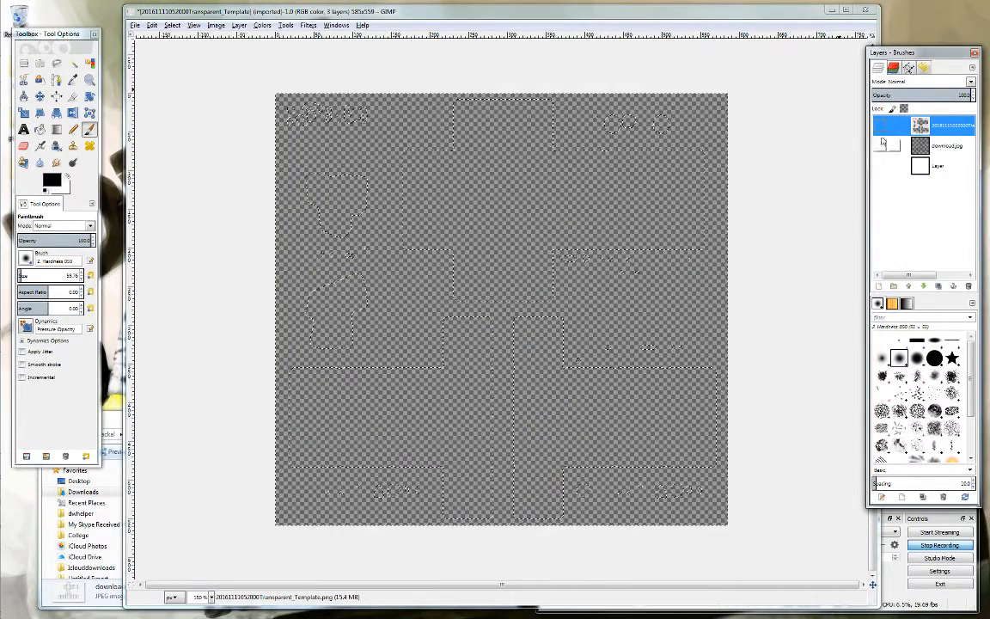
{"action": "left_click", "coordinate": [879, 165]}
- Deselect everything and make the new feathered mask channel visible over the white layer
{"action": "left_click", "coordinate": [171, 25]}
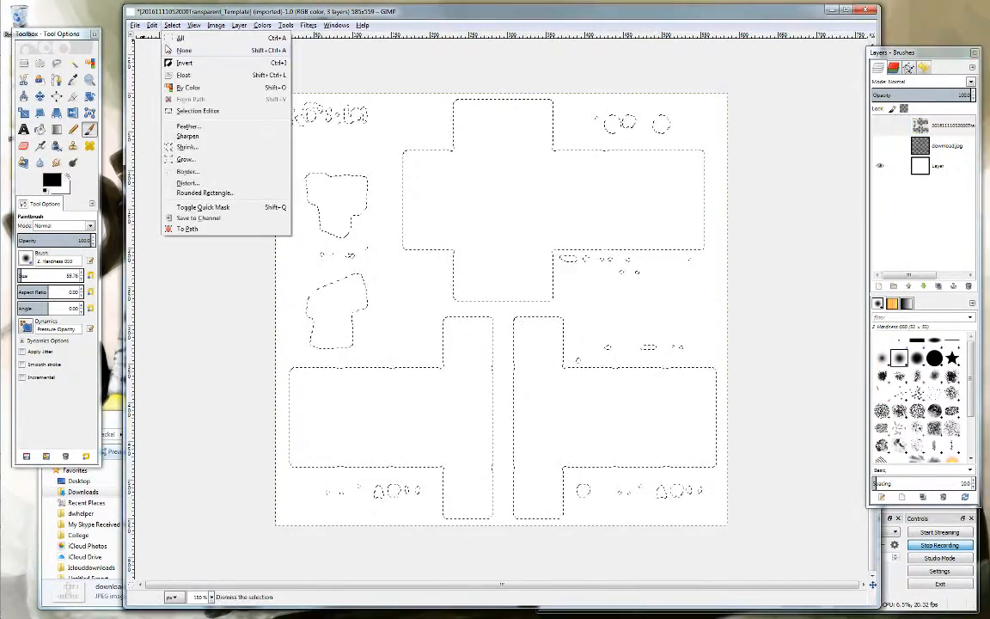
{"action": "left_click", "coordinate": [182, 50]}
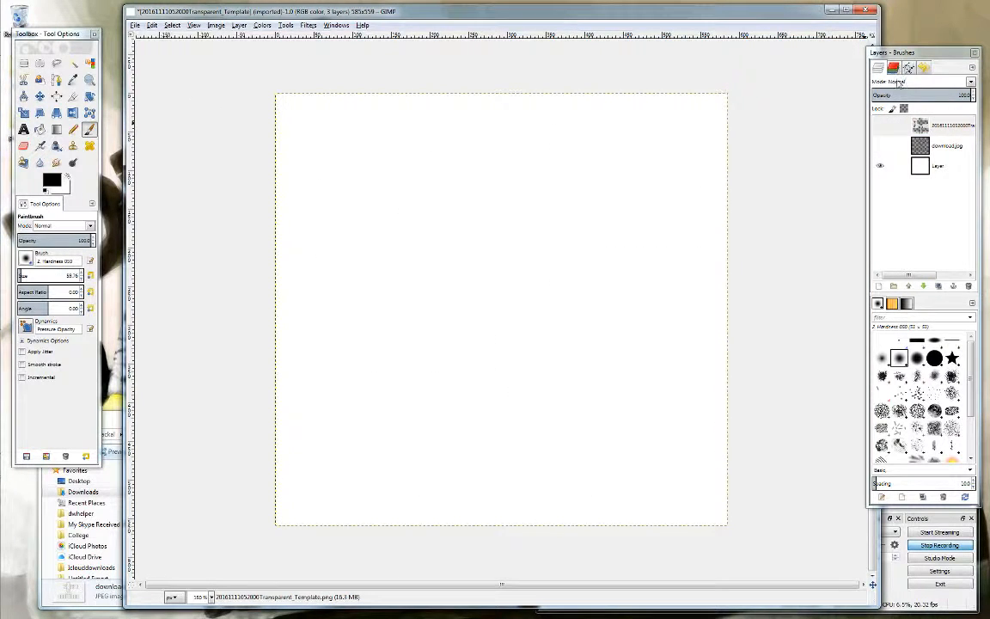
{"action": "left_click", "coordinate": [893, 67]}
{"action": "left_click", "coordinate": [880, 178]}
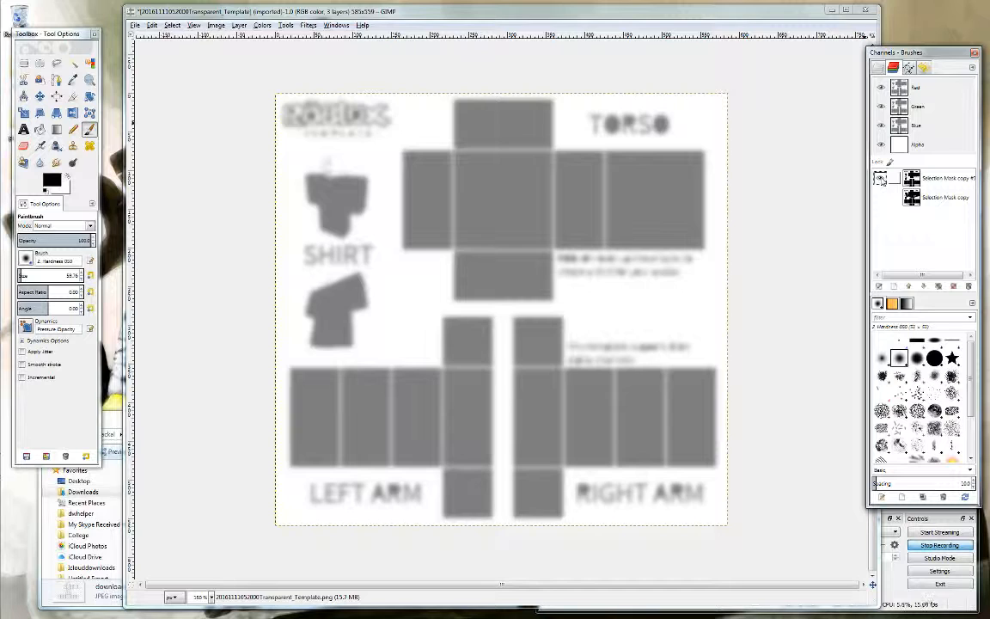
- Hide the feathered mask channel, then show and select the sharp Selection Mask copy channel
{"action": "left_click", "coordinate": [881, 178]}
{"action": "left_click", "coordinate": [881, 199]}
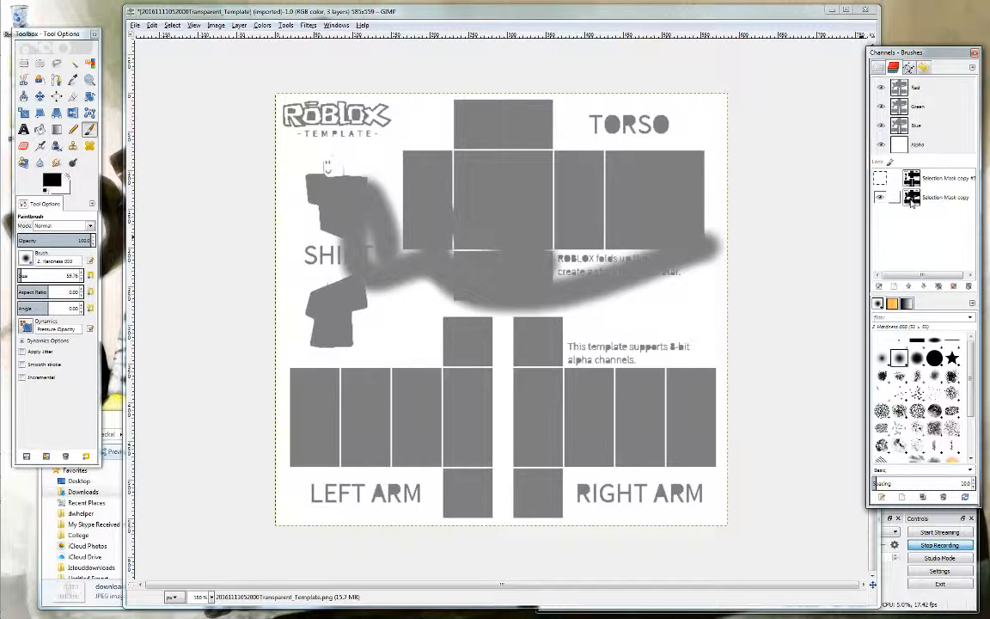
{"action": "left_click", "coordinate": [912, 199]}
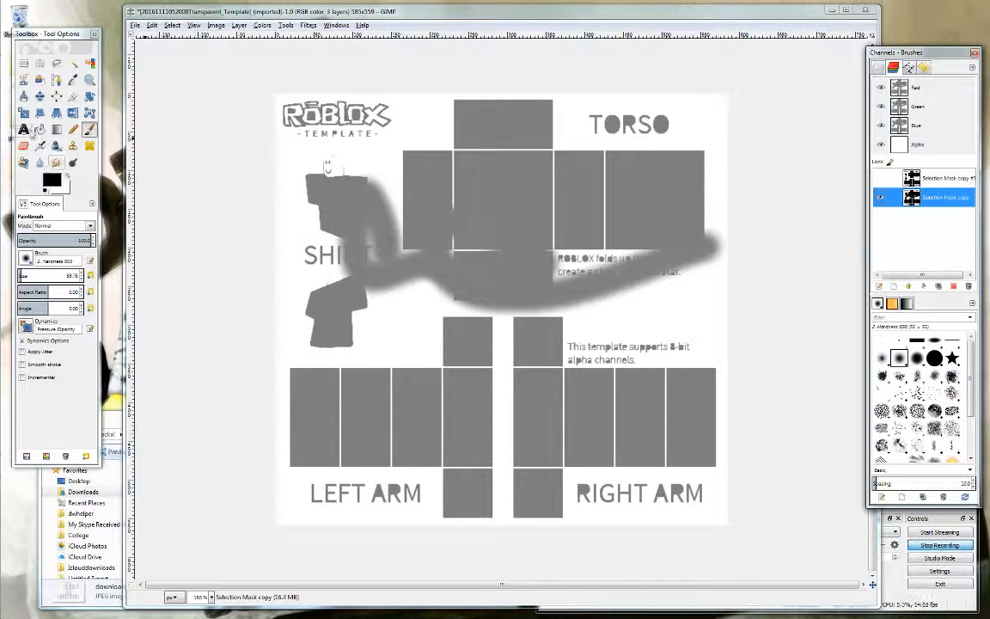
- Paint black with the Paintbrush on the Selection Mask copy channel, covering the front shirt figure and the gap beside the torso
{"action": "left_click", "coordinate": [393, 194]}
{"action": "left_click_drag", "start_coordinate": [393, 194], "coordinate": [414, 225]}
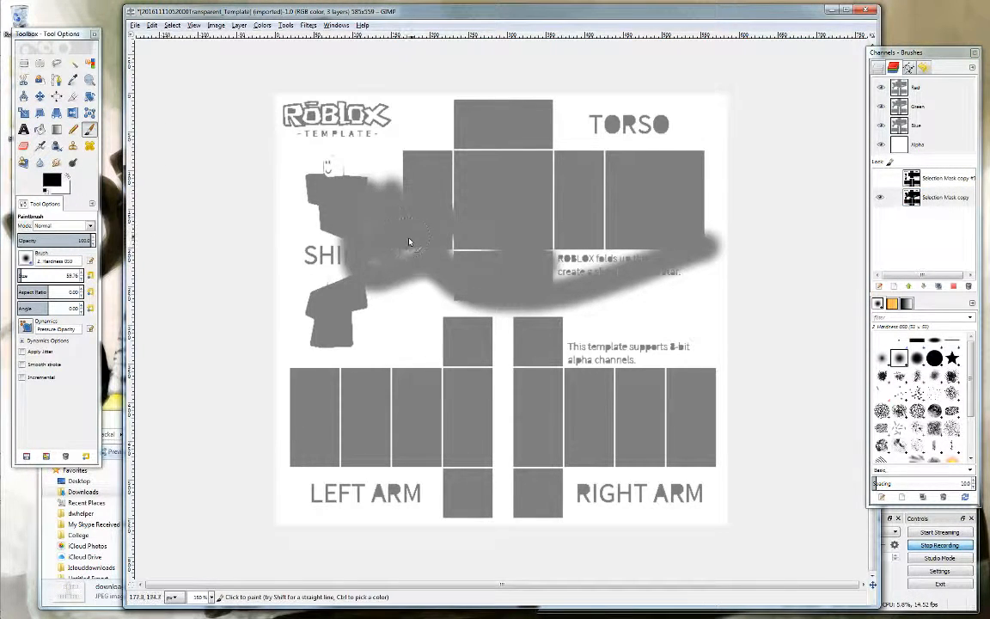
{"action": "mouse_move", "coordinate": [366, 201]}
{"action": "left_mouse_down"}
{"action": "mouse_move", "coordinate": [342, 229]}
{"action": "mouse_move", "coordinate": [301, 242]}
{"action": "mouse_move", "coordinate": [347, 225]}
{"action": "mouse_move", "coordinate": [350, 173]}
{"action": "mouse_move", "coordinate": [332, 170]}
{"action": "mouse_move", "coordinate": [310, 195]}
{"action": "left_mouse_up"}
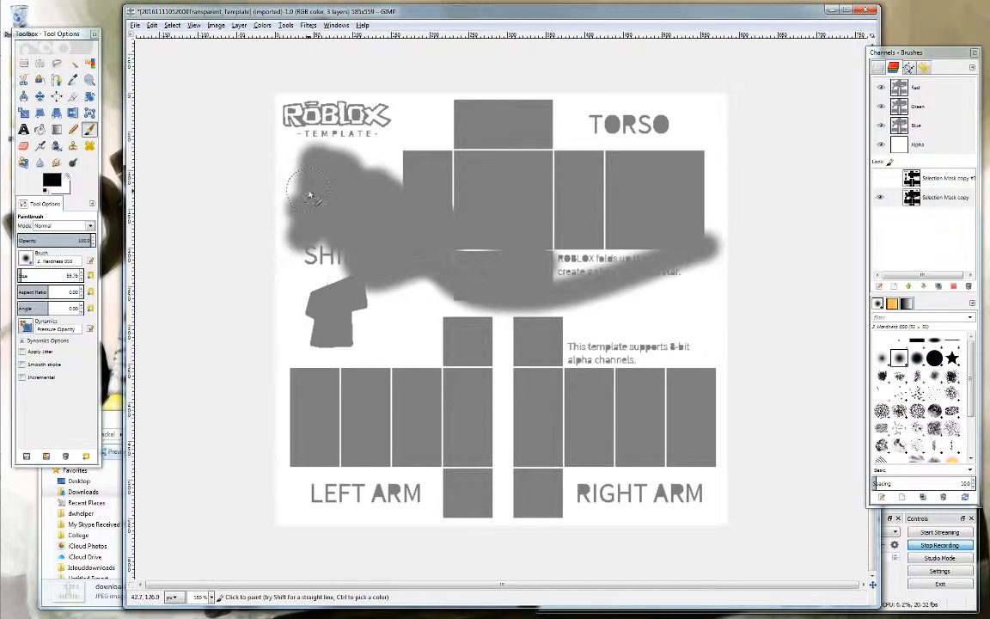
- Add the painted Selection Mask copy channel to the selection and hide the channel
{"action": "right_click", "coordinate": [916, 199]}
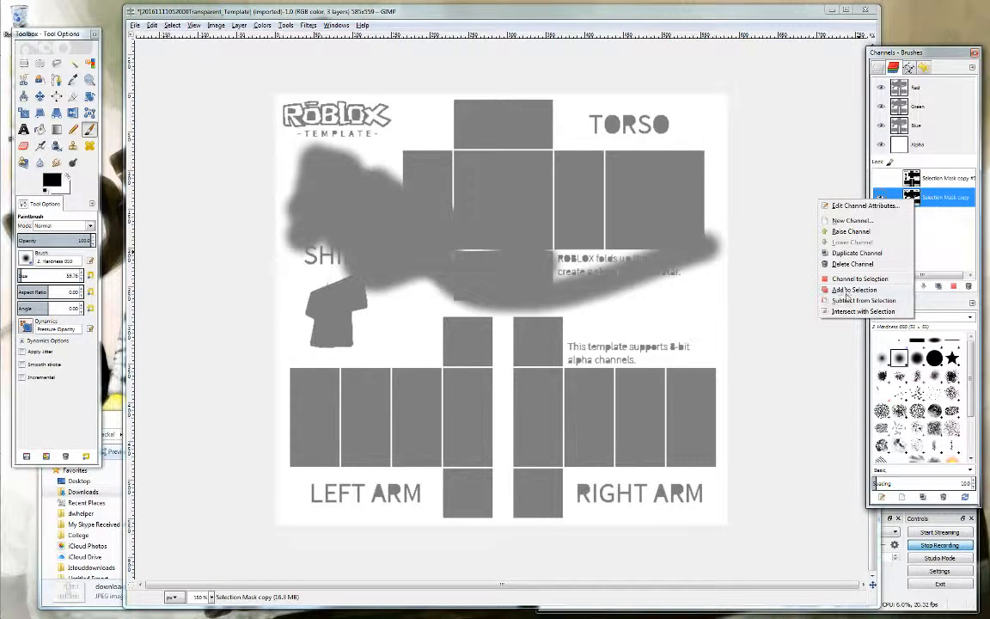
{"action": "left_click", "coordinate": [849, 290]}
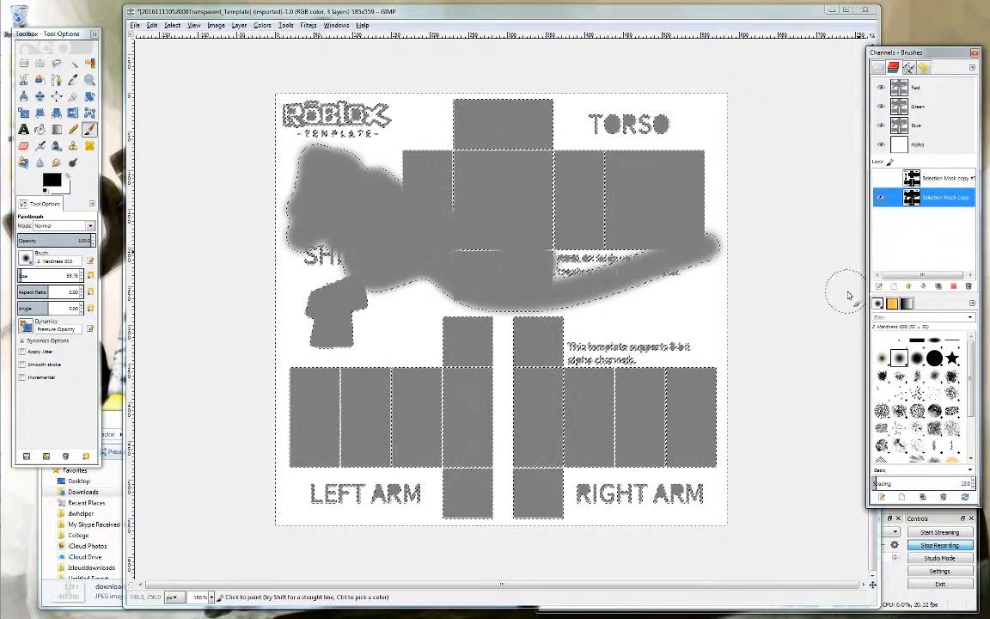
{"action": "left_click", "coordinate": [881, 197]}
- Make the template and download.jpg layers visible again and select the template layer for painting
{"action": "key", "text": "ctrl+l"}
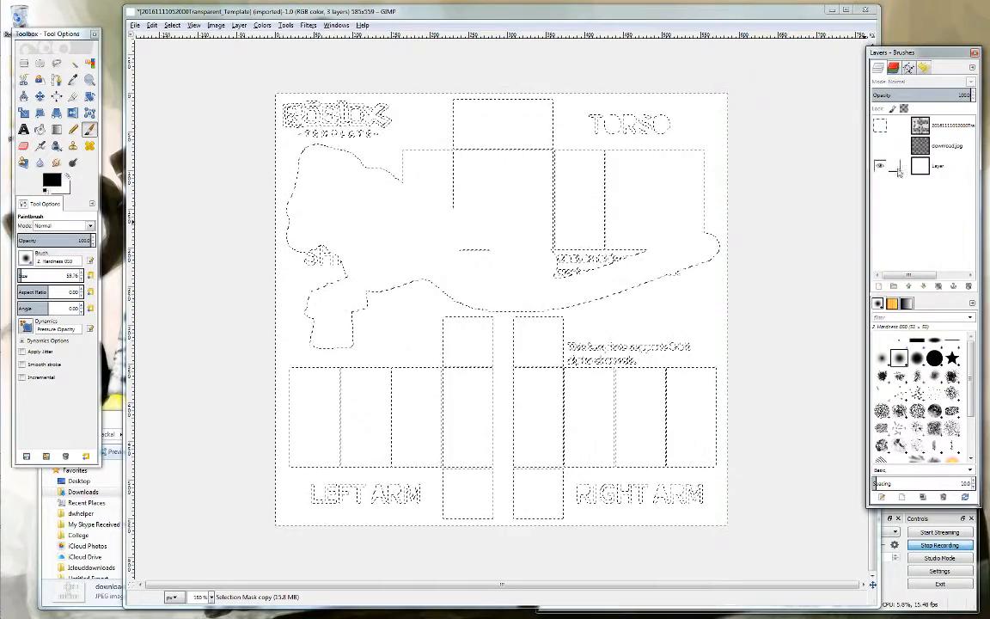
{"action": "left_click", "coordinate": [880, 125]}
{"action": "left_click", "coordinate": [945, 125]}
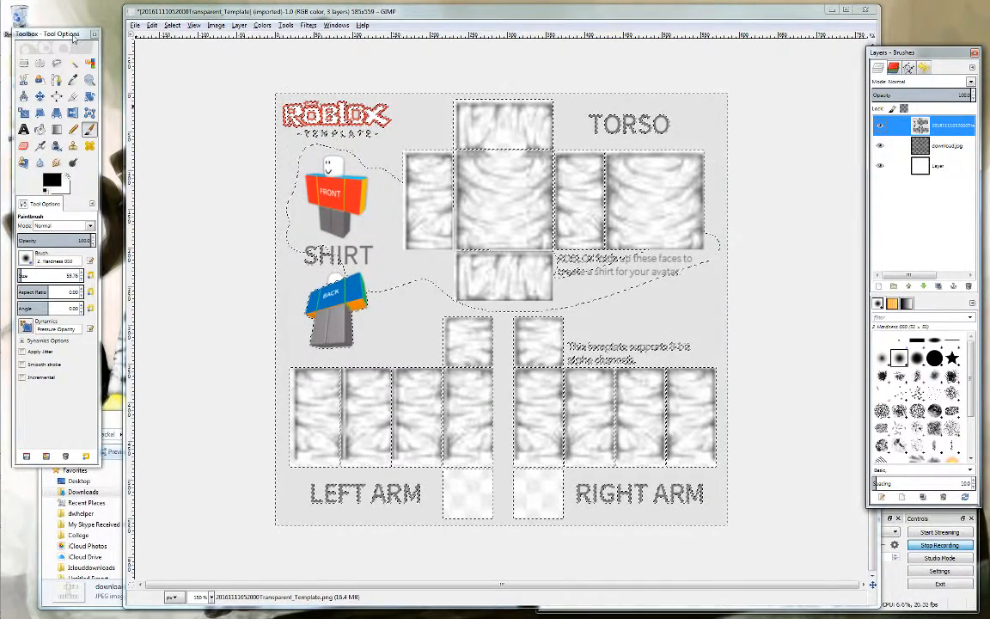
- Paint a black test stroke on the template layer around the ROBLOX logo and front shirt figure, within the loaded selection
{"action": "left_click_drag", "start_coordinate": [52, 34], "coordinate": [72, 38]}
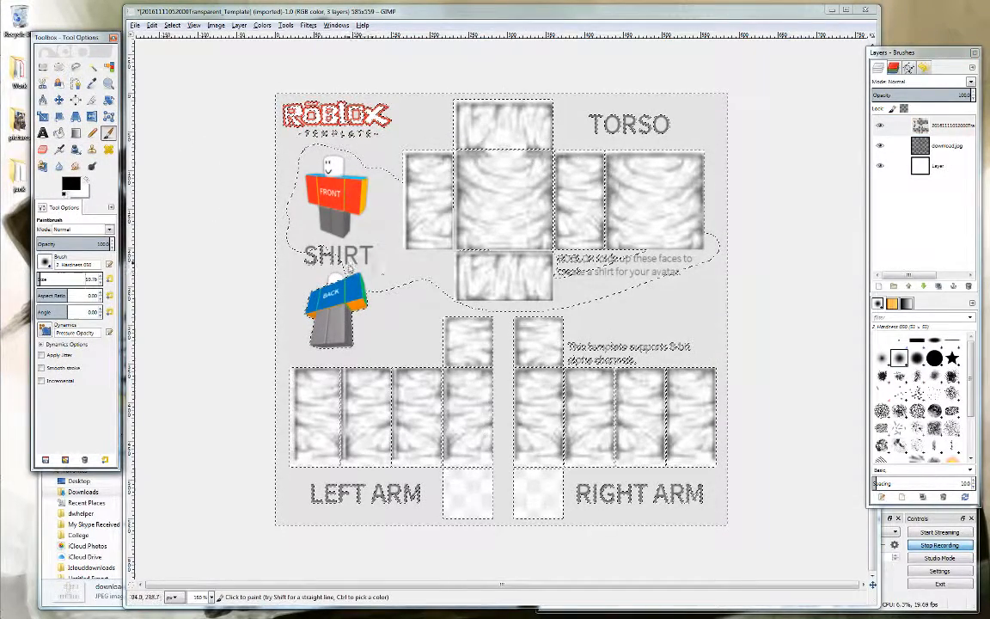
{"action": "mouse_move", "coordinate": [374, 207]}
{"action": "left_mouse_down"}
{"action": "mouse_move", "coordinate": [309, 258]}
{"action": "mouse_move", "coordinate": [258, 207]}
{"action": "mouse_move", "coordinate": [310, 153]}
{"action": "mouse_move", "coordinate": [378, 159]}
{"action": "mouse_move", "coordinate": [421, 129]}
{"action": "mouse_move", "coordinate": [269, 168]}
{"action": "mouse_move", "coordinate": [288, 99]}
{"action": "mouse_move", "coordinate": [404, 95]}
{"action": "mouse_move", "coordinate": [310, 90]}
{"action": "mouse_move", "coordinate": [271, 193]}
{"action": "left_mouse_up"}
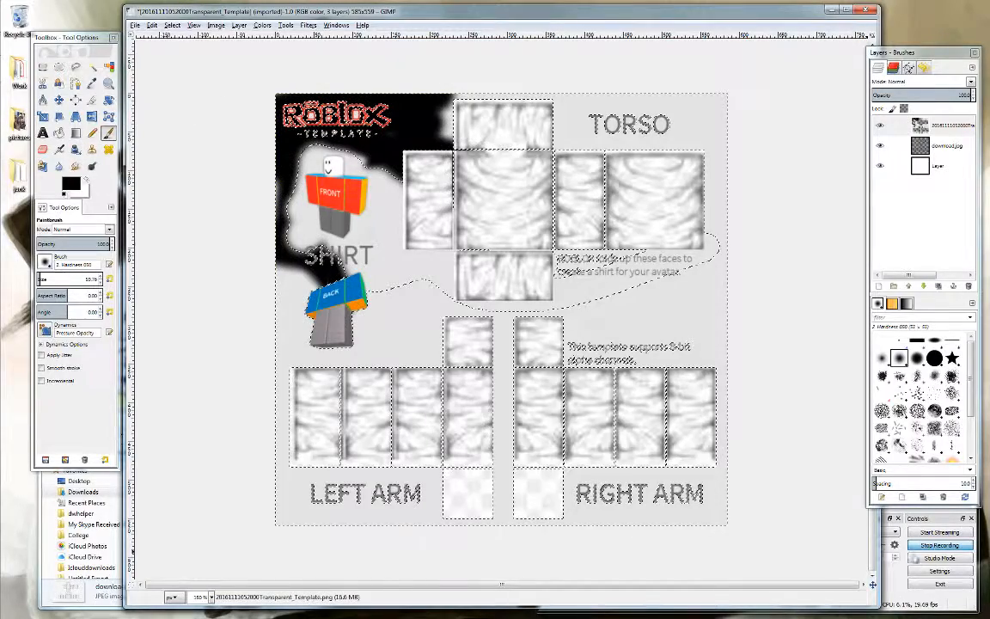